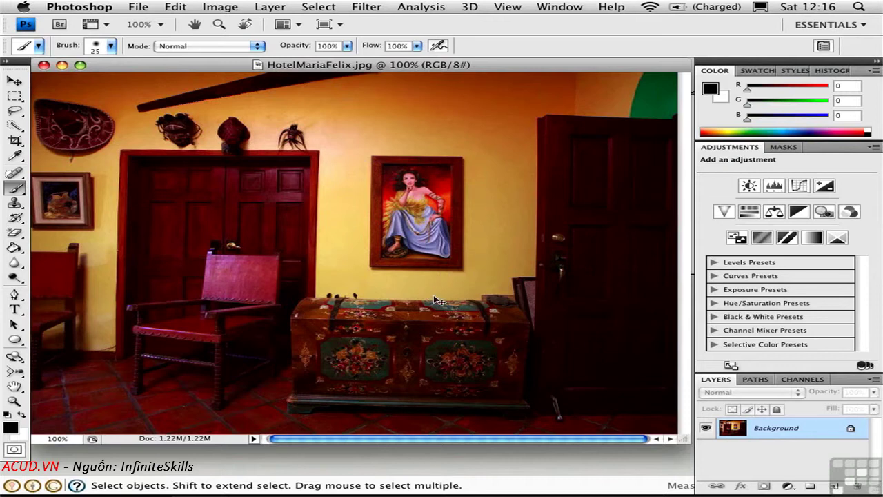
Step: Draw a rectangle on the white wall in SketchUp
key(super+Tab)
key(r)
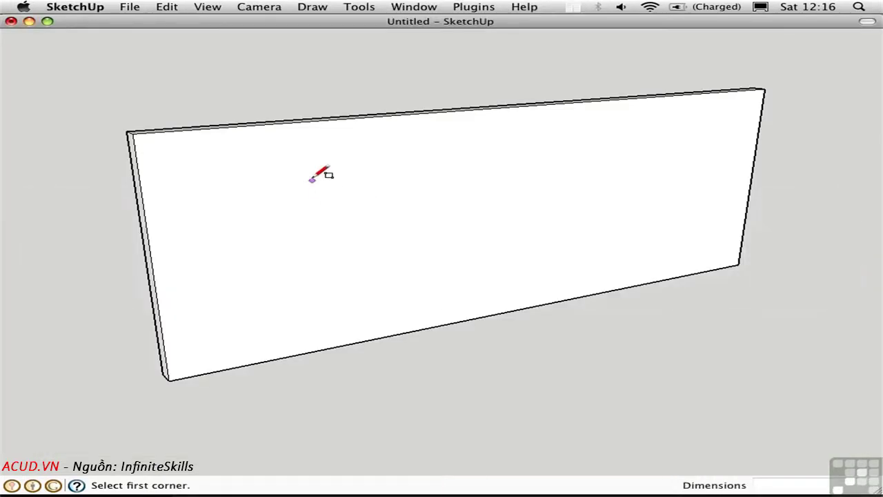
click(301, 168)
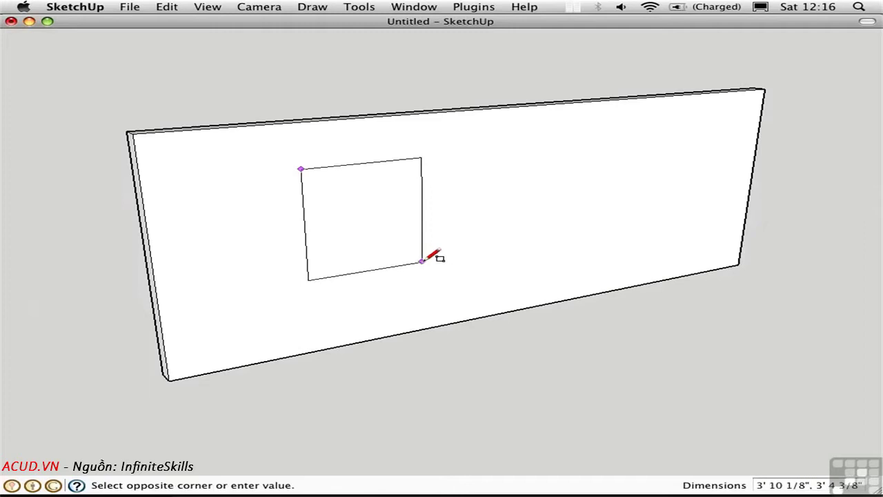
click(420, 262)
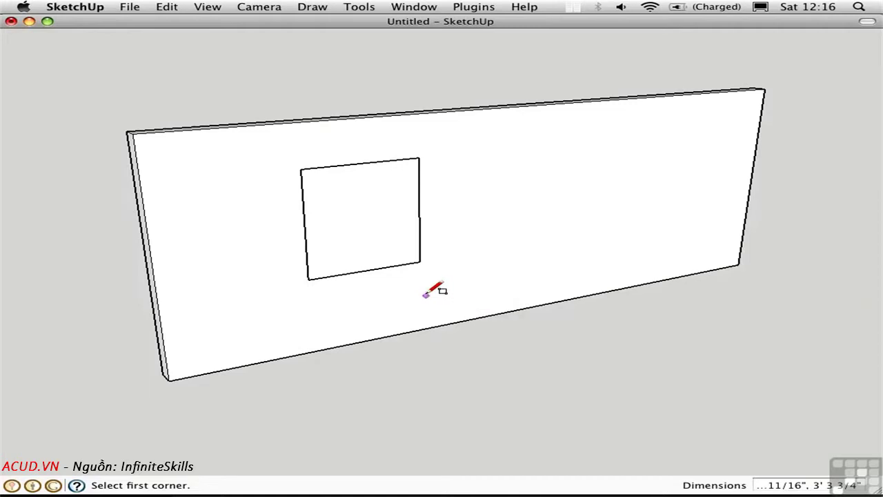
Step: Pull the rectangle out 2 5/8" into a panel and select its front face
key(p)
click(376, 258)
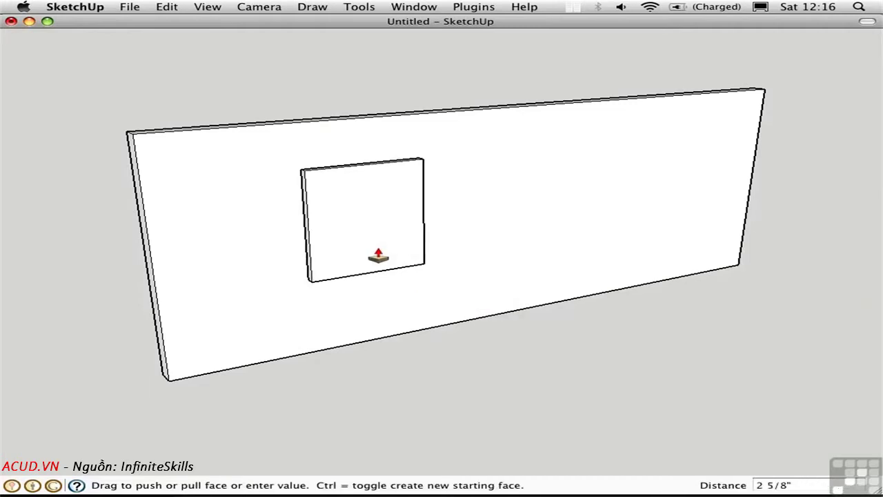
click(378, 257)
key(space)
click(380, 239)
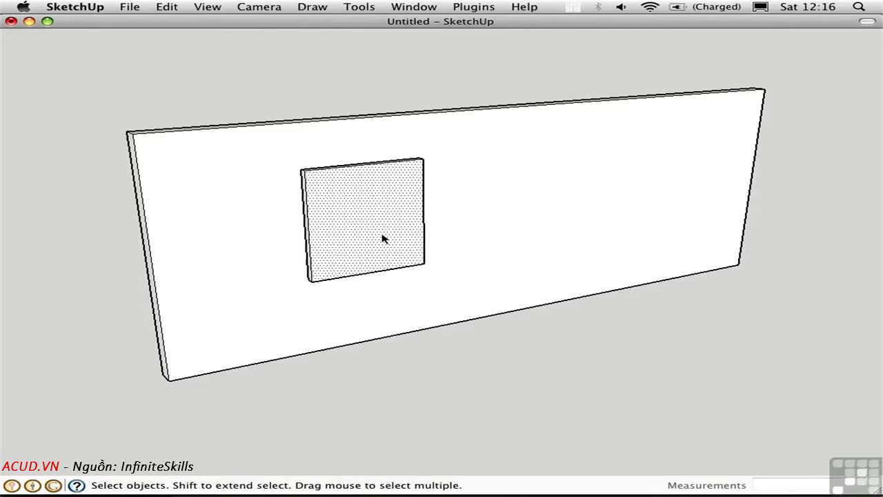
Step: Create a new texture material from HotelMariaFelix.jpg with a 3' width
key(b)
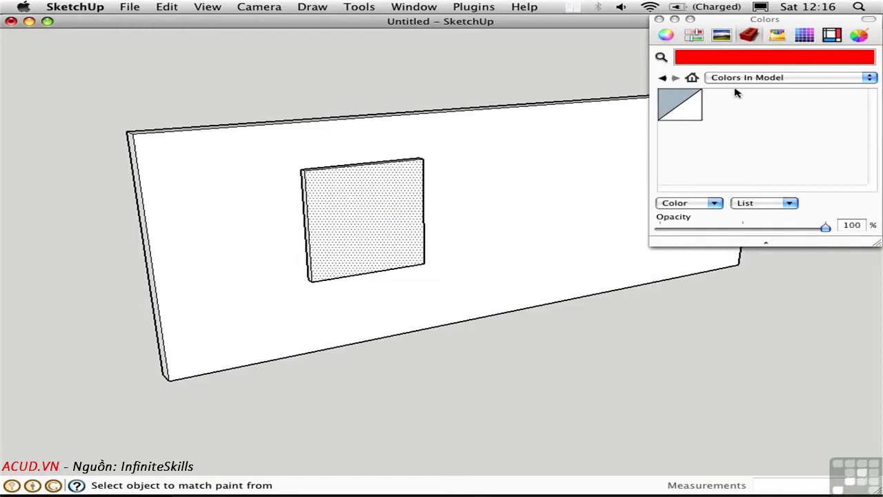
click(700, 204)
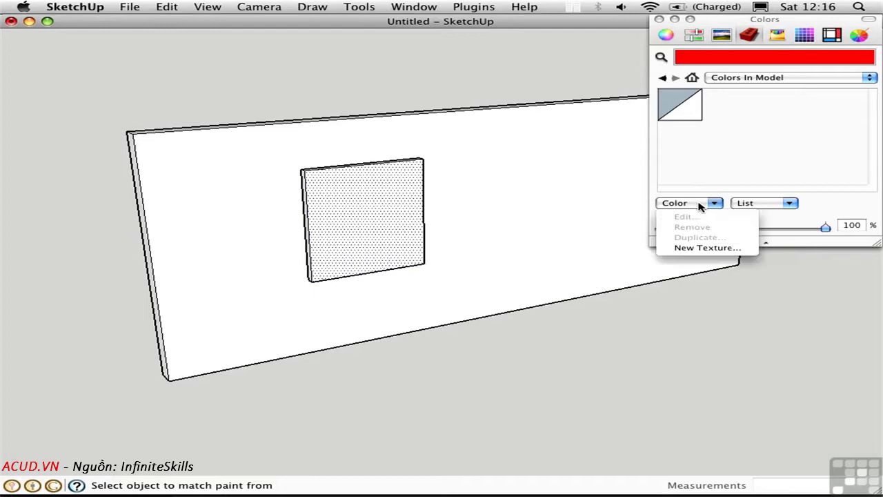
click(704, 248)
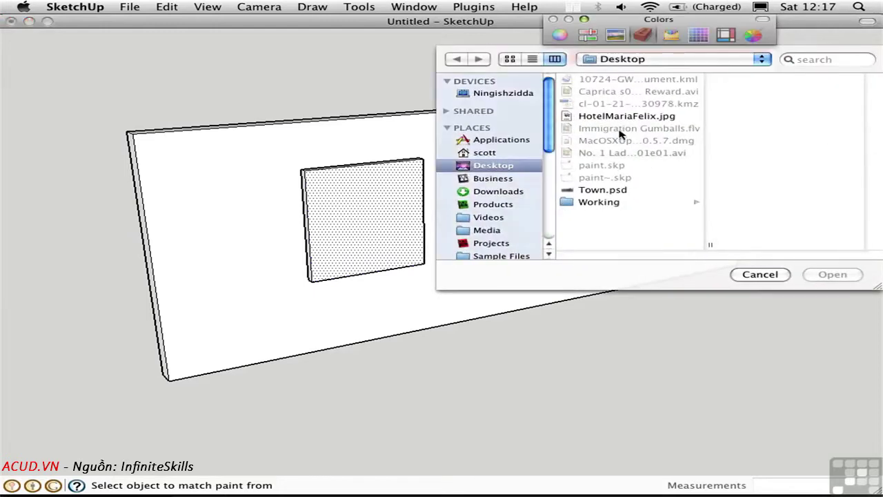
click(603, 117)
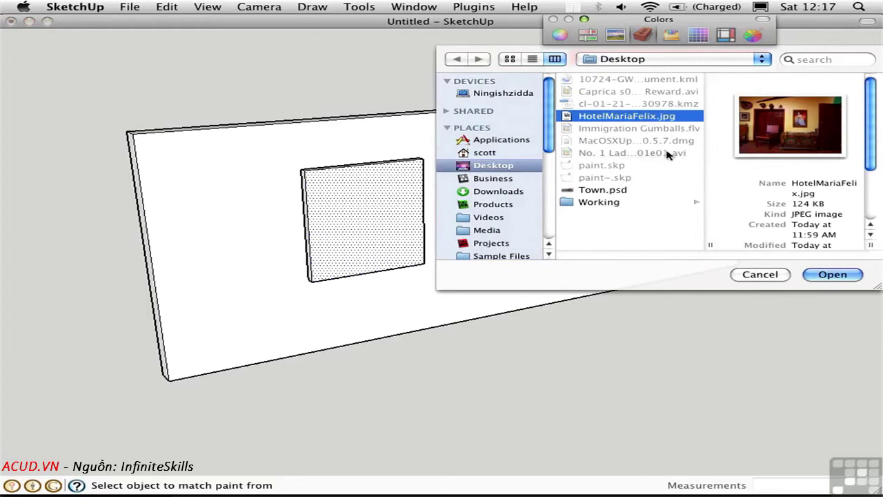
click(822, 276)
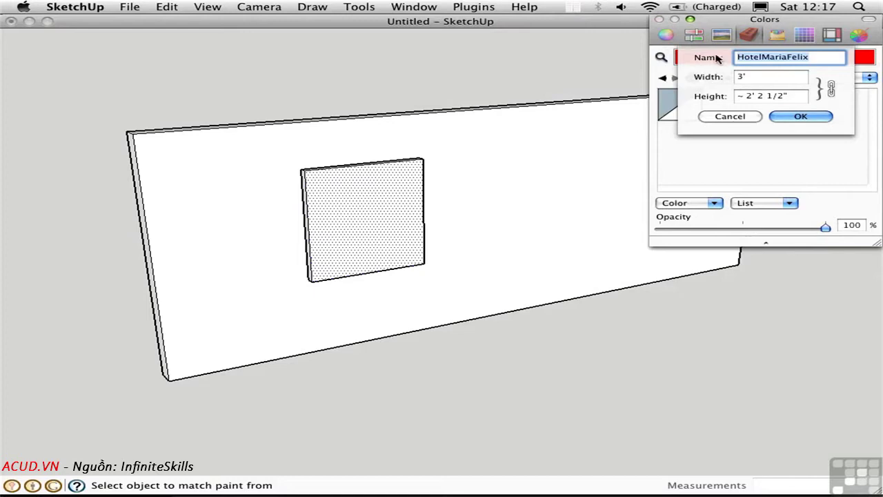
click(799, 117)
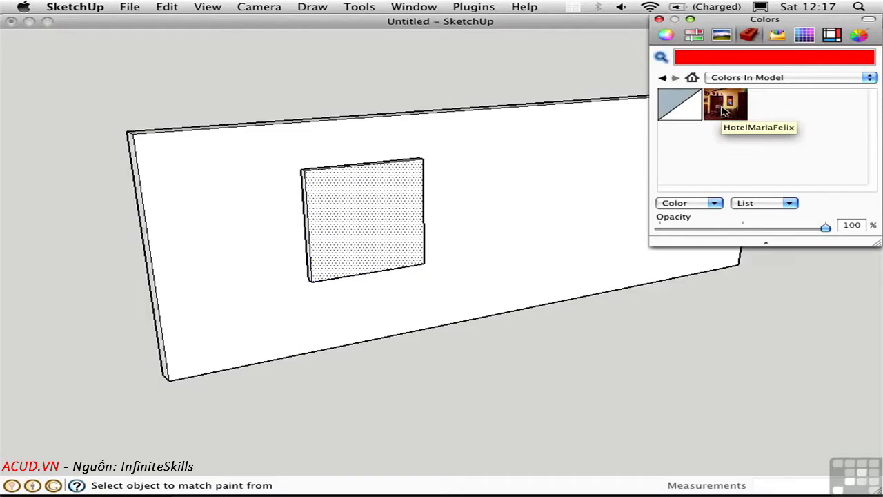
Step: Paint the panel face with the HotelMariaFelix texture and close the Colors panel
click(725, 112)
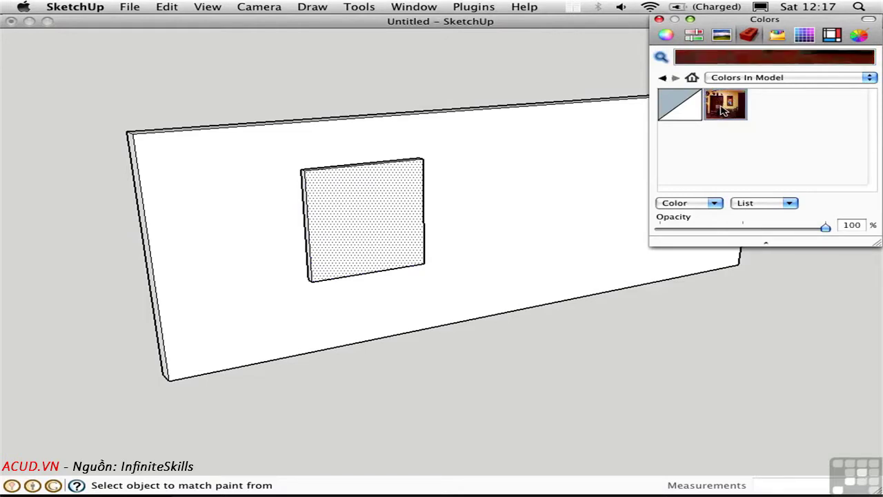
click(367, 203)
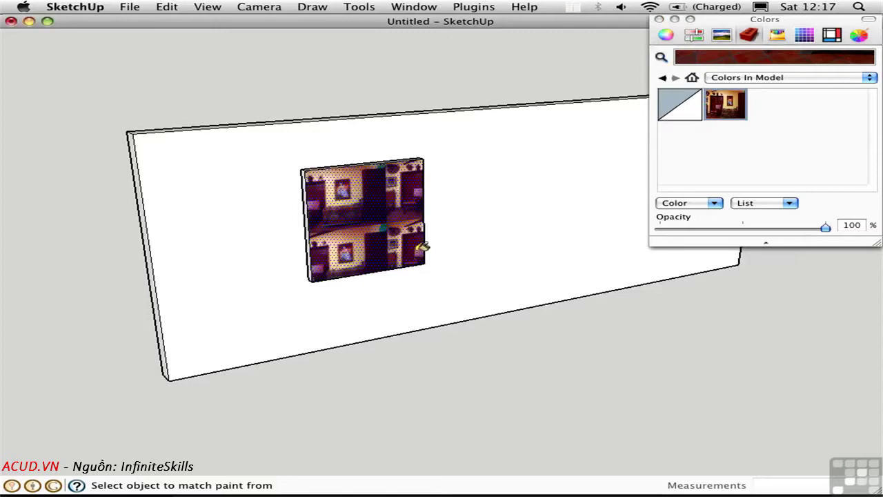
mouse_move(420, 249)
middle_down()
mouse_move(373, 269)
mouse_move(315, 247)
mouse_move(336, 249)
middle_up()
key(z)
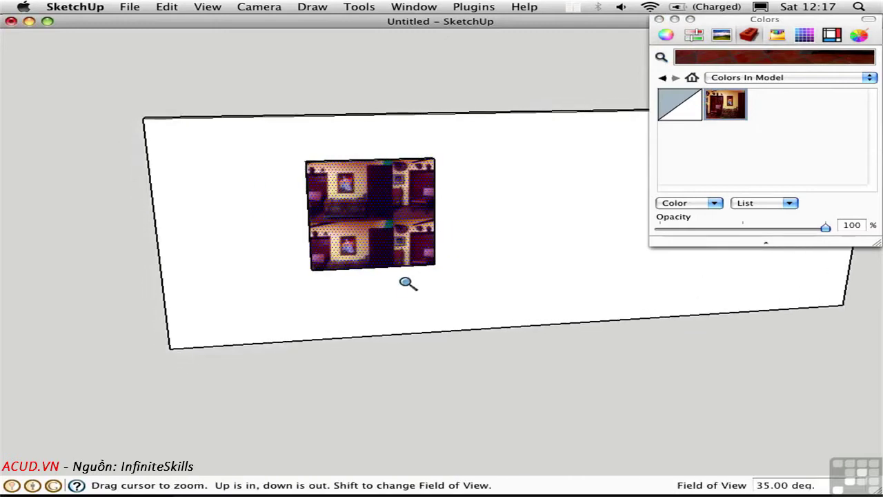
drag(408, 282, 384, 125)
middle_drag(384, 125, 375, 269)
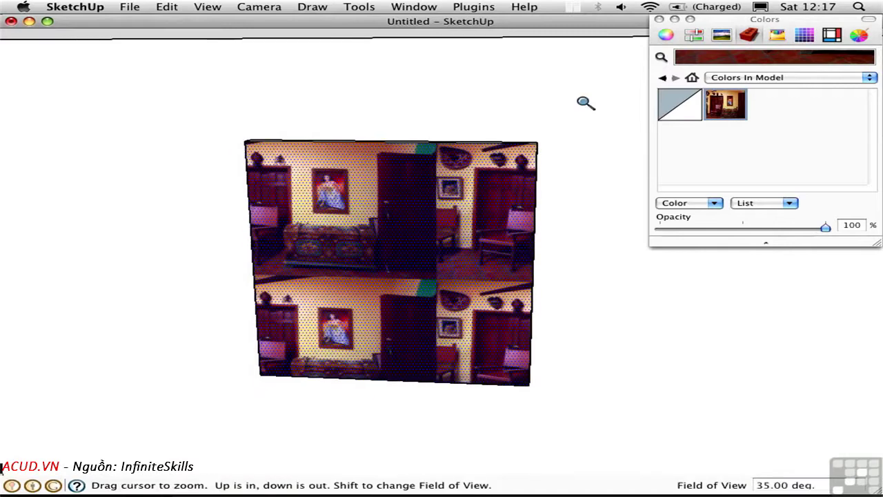
click(659, 21)
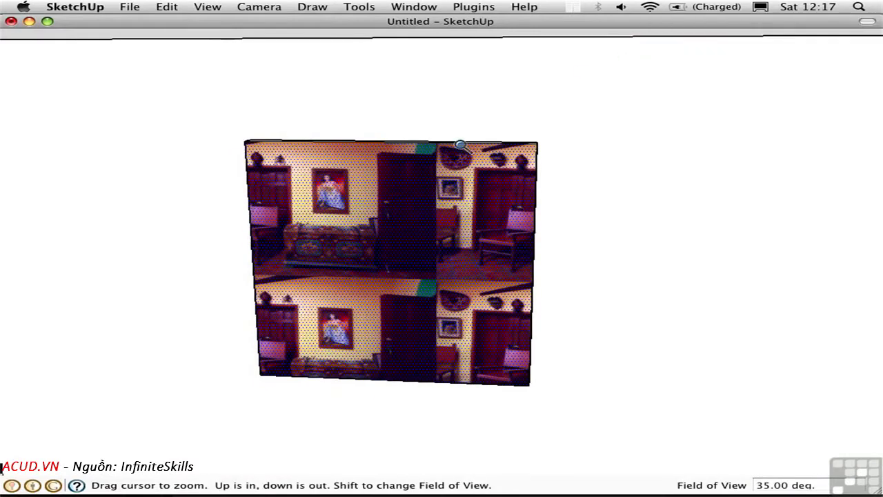
middle_drag(385, 233, 434, 229)
key(space)
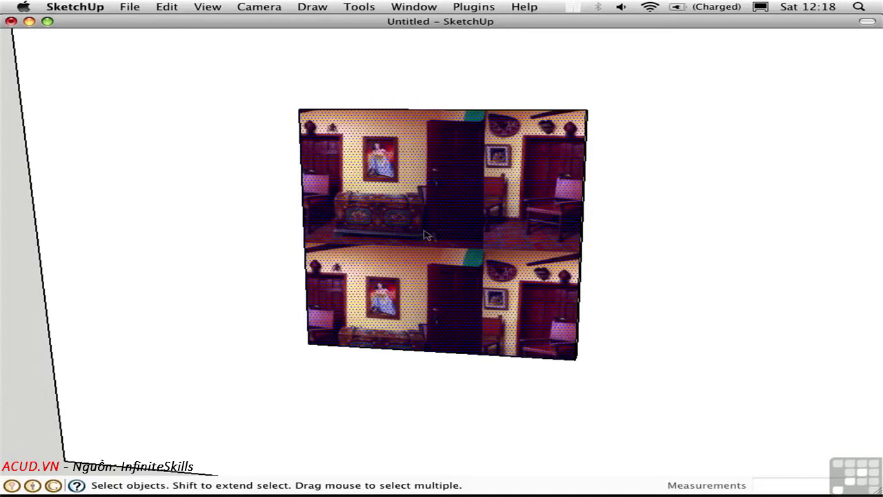
Step: Enter texture positioning and enlarge and move the photo on the panel
right_click(426, 235)
mouse_move(439, 378)
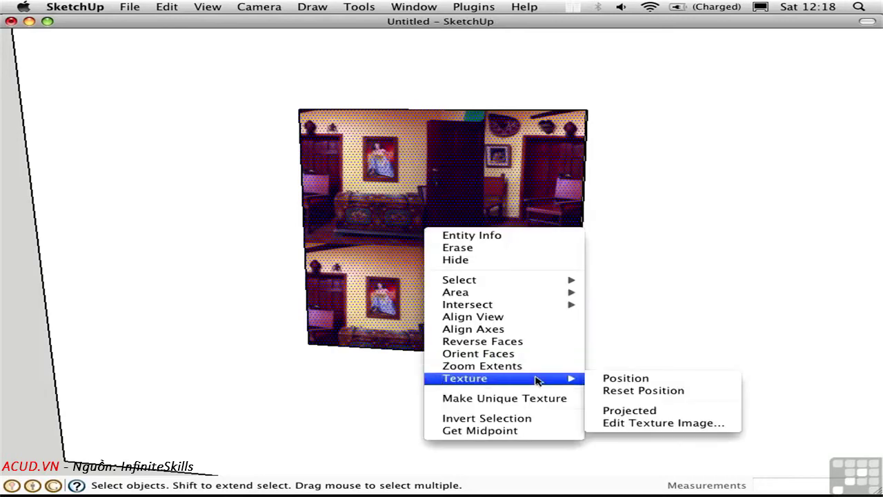
click(595, 377)
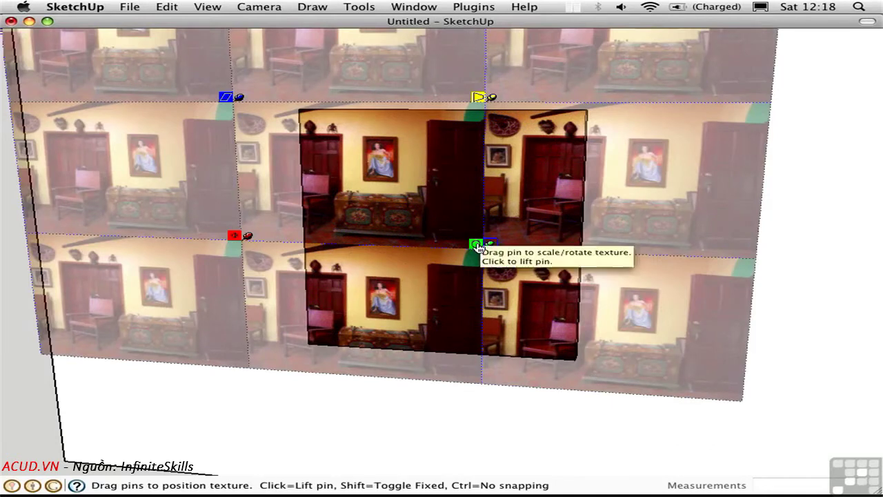
drag(477, 246, 806, 257)
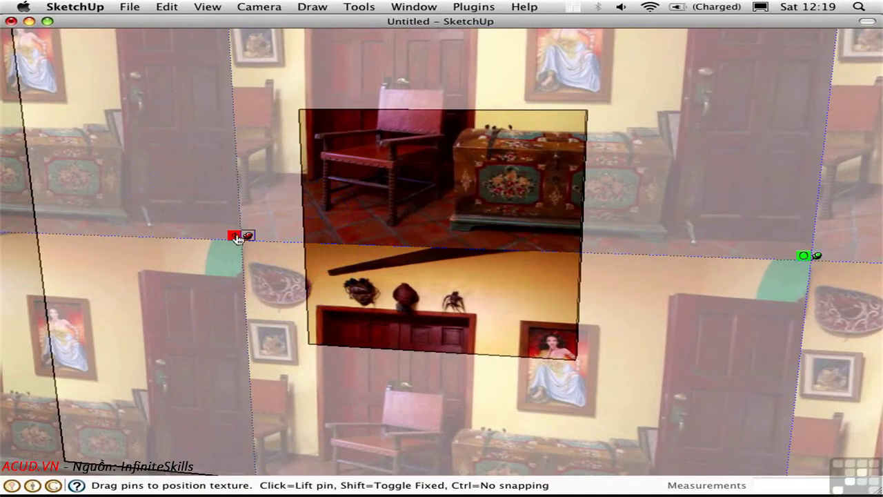
drag(247, 236, 312, 406)
drag(591, 442, 865, 461)
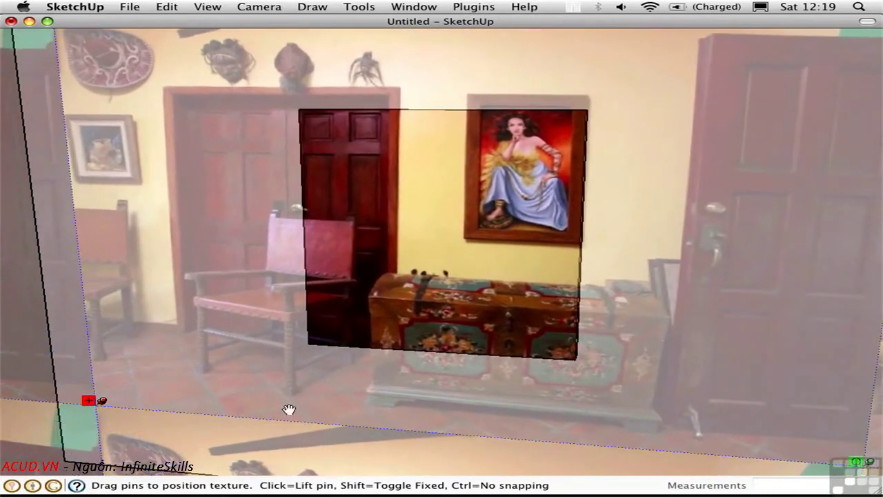
drag(89, 401, 30, 443)
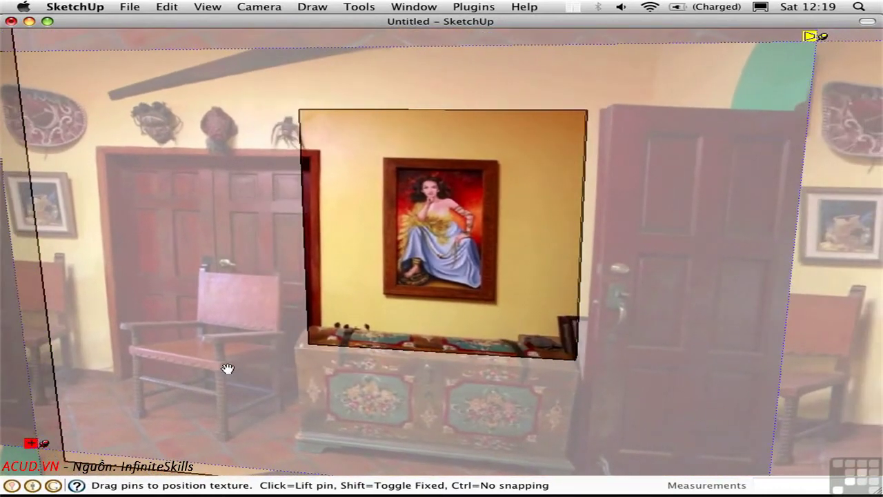
Step: Refine the photo's scale and position so the painting fills the rectangle
key(z)
drag(400, 286, 379, 332)
right_click(422, 260)
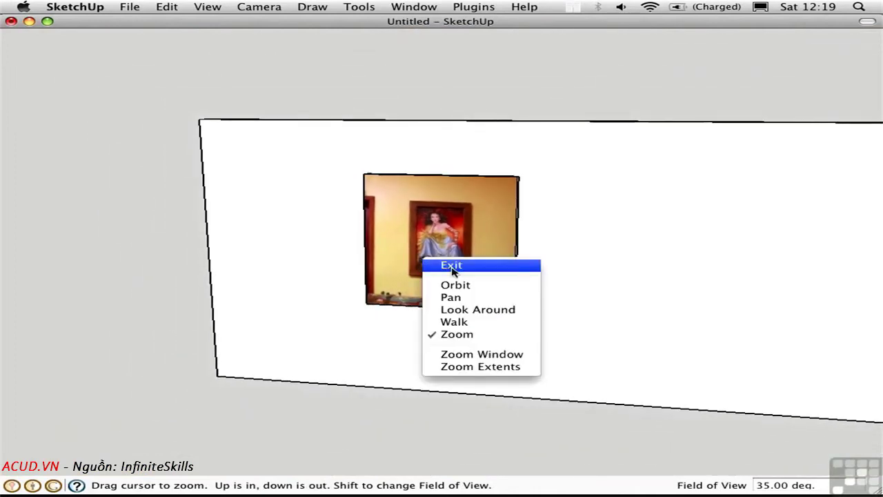
click(452, 267)
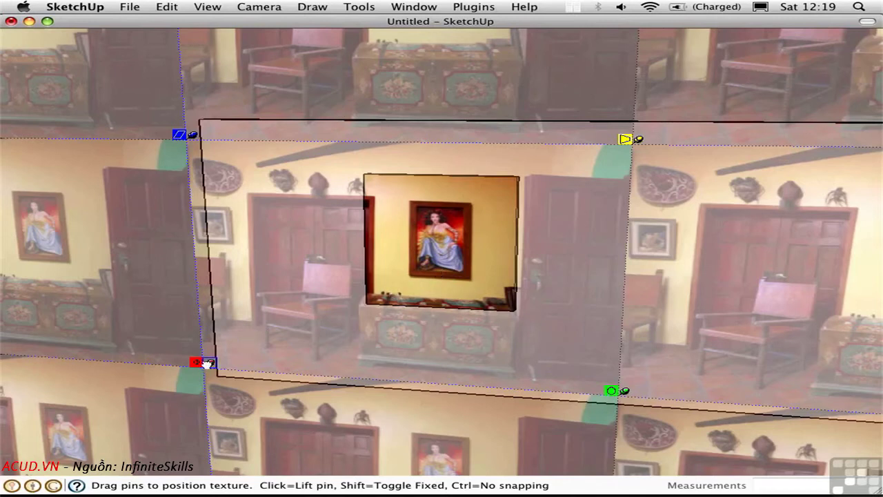
drag(207, 363, 174, 385)
drag(577, 414, 801, 432)
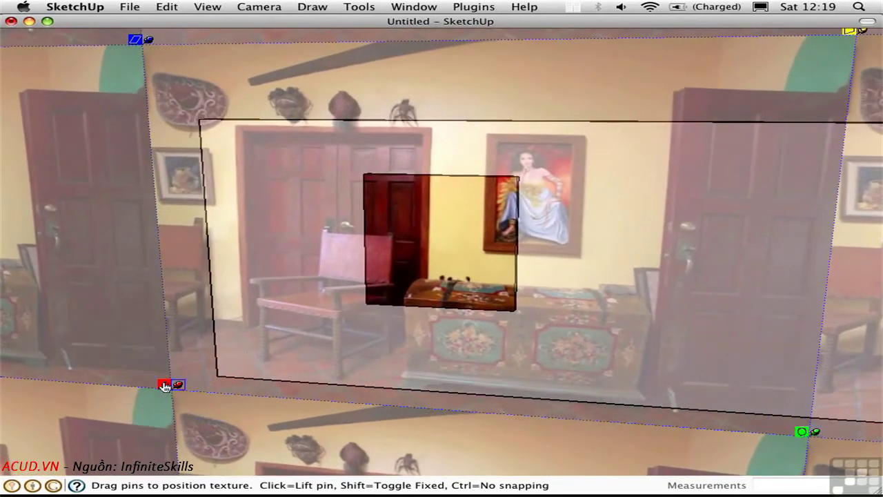
mouse_move(162, 384)
mouse_down()
mouse_move(114, 416)
mouse_move(92, 419)
mouse_up()
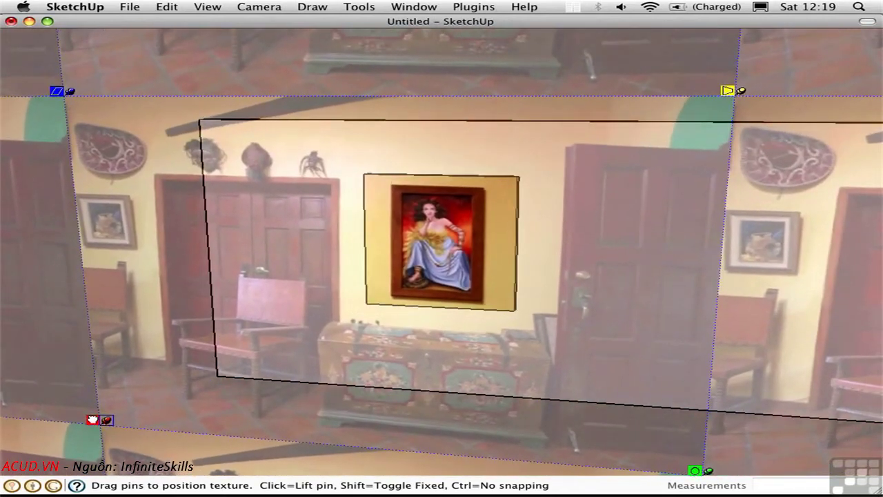
right_click(470, 295)
Step: Finish texture positioning and push the block's right side in to the frame edge
click(496, 301)
key(z)
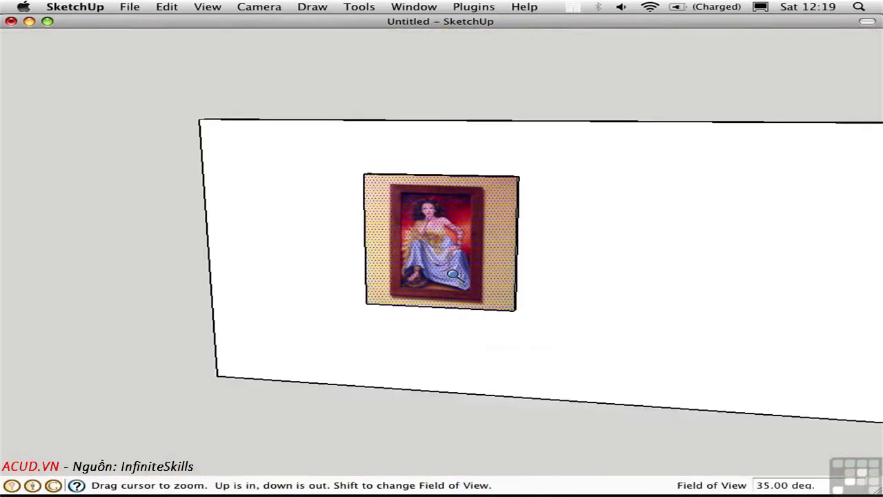
drag(457, 277, 461, 211)
middle_drag(461, 212, 478, 221)
key(p)
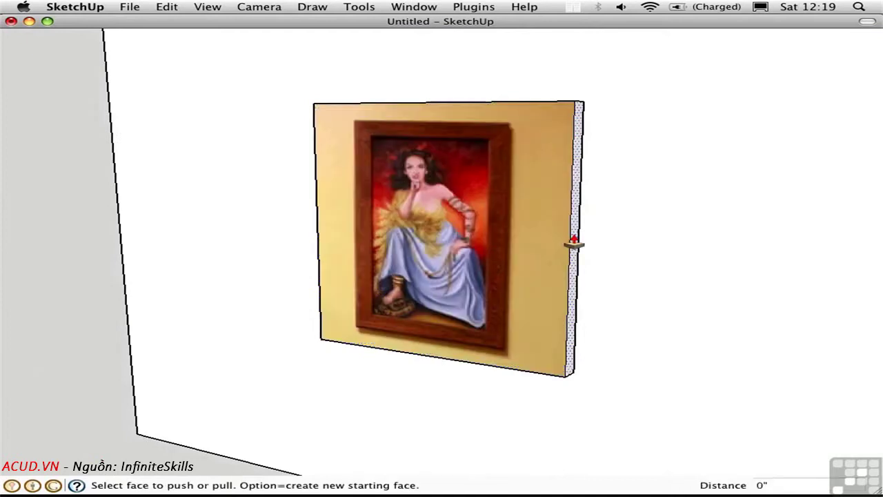
drag(574, 241, 517, 234)
middle_drag(404, 137, 442, 152)
Step: Push the block's left and bottom faces in to line up with the frame
middle_drag(245, 221, 694, 146)
drag(335, 191, 376, 190)
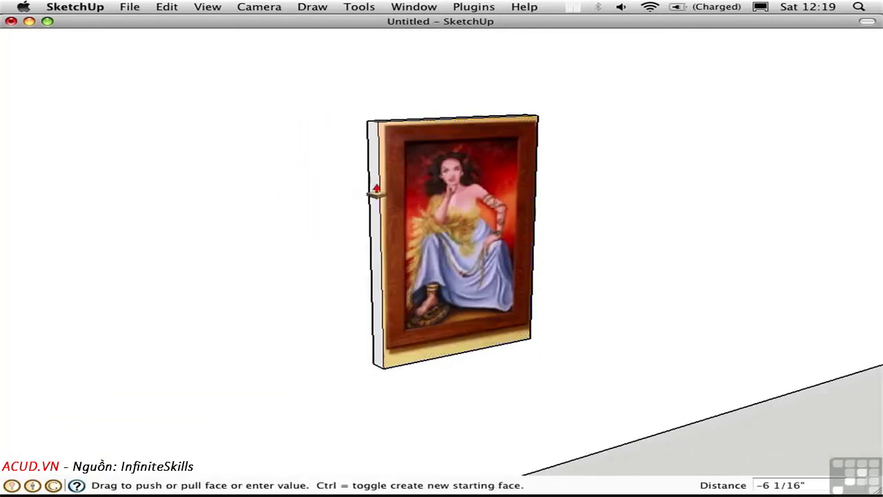
middle_drag(376, 190, 517, 189)
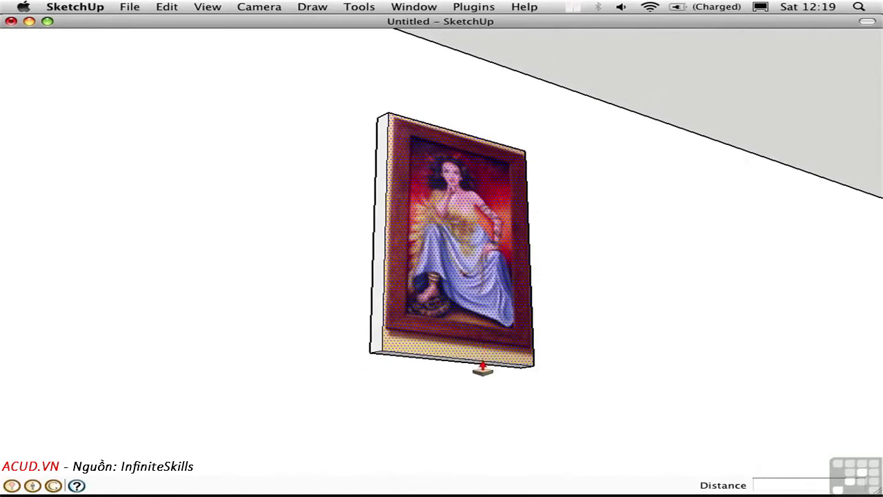
drag(482, 368, 477, 352)
middle_drag(477, 352, 234, 303)
key(space)
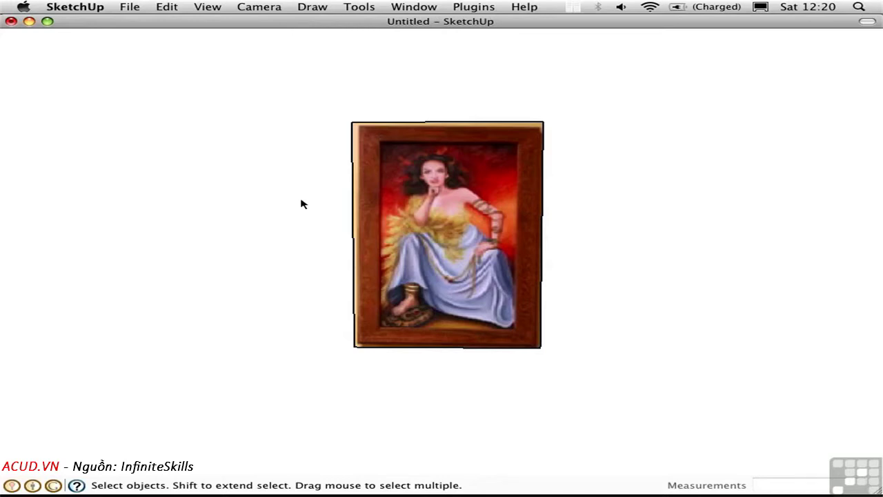
Step: Open Texture Position on the picture face with Fixed Pins turned off
right_click(436, 221)
mouse_move(472, 371)
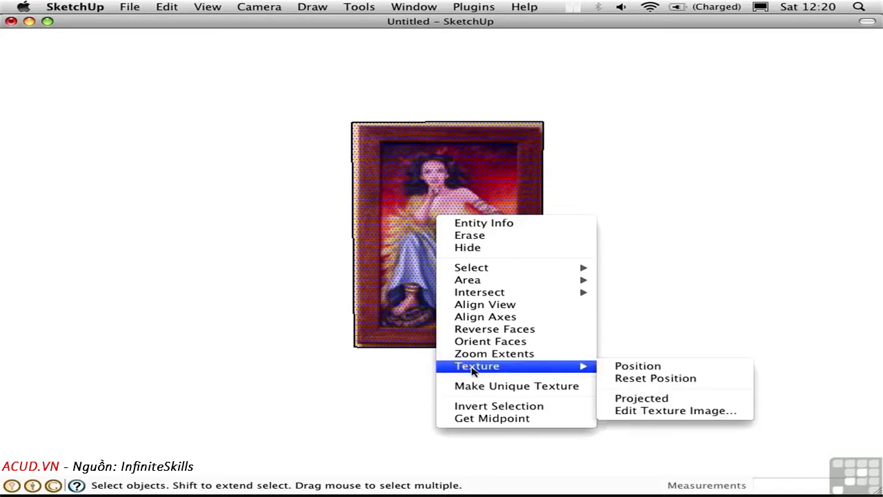
click(613, 368)
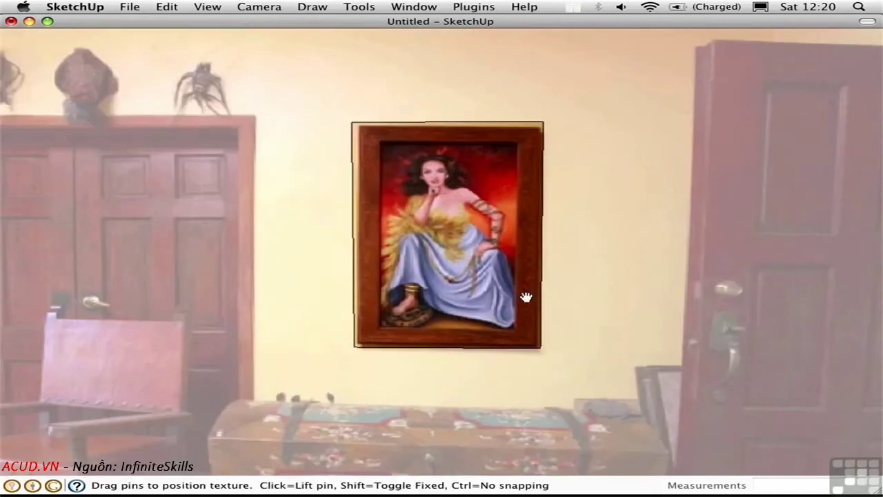
right_click(444, 225)
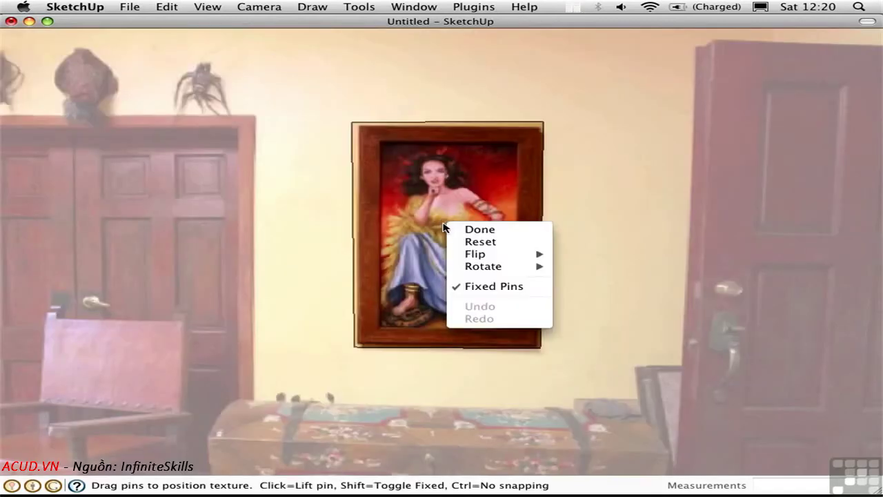
click(485, 287)
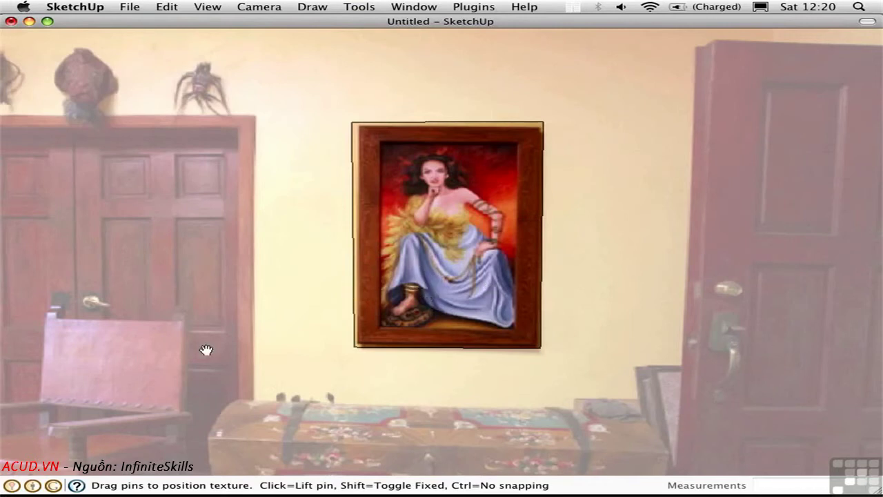
key(z)
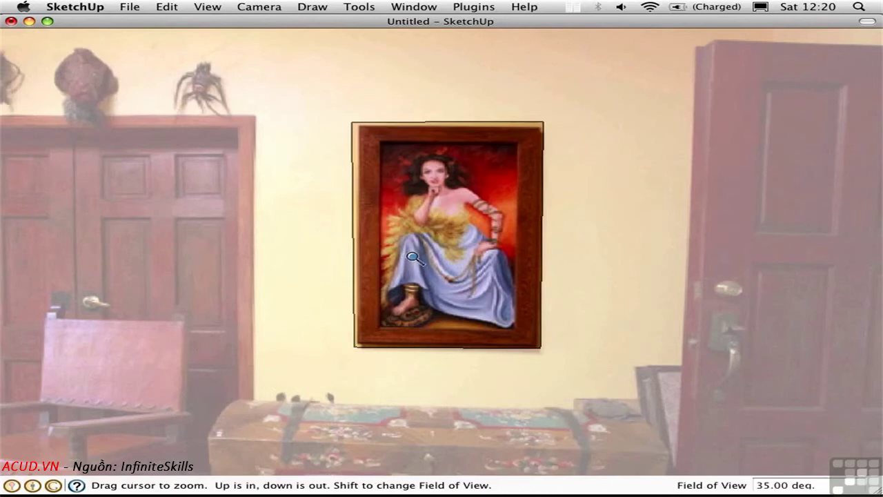
click(448, 197)
drag(448, 197, 457, 375)
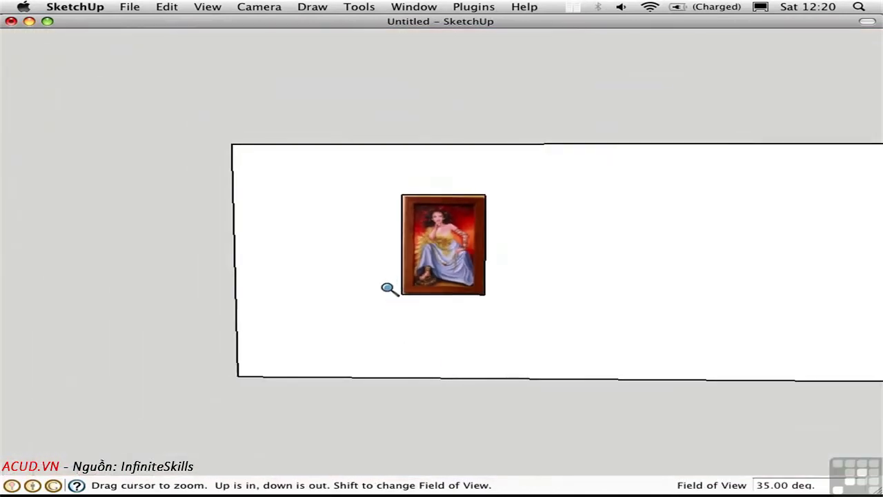
right_click(433, 278)
click(456, 279)
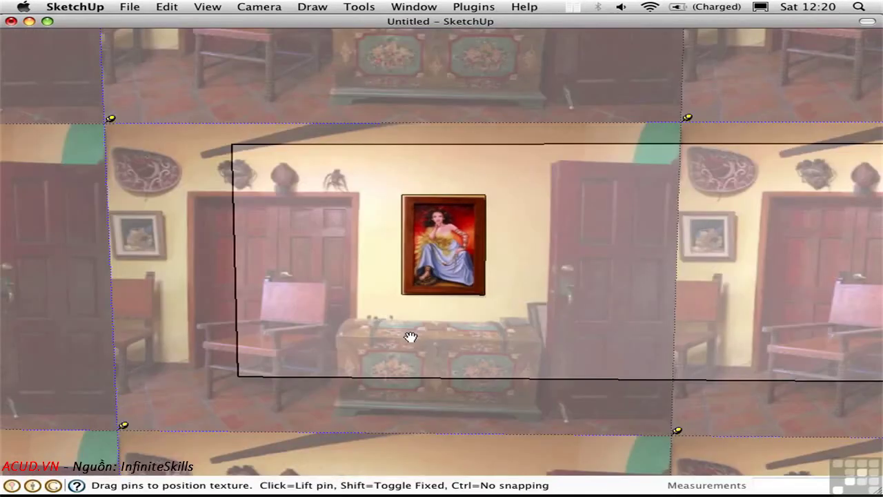
Step: Move the four texture pins onto the picture's four corners
click(110, 120)
click(407, 194)
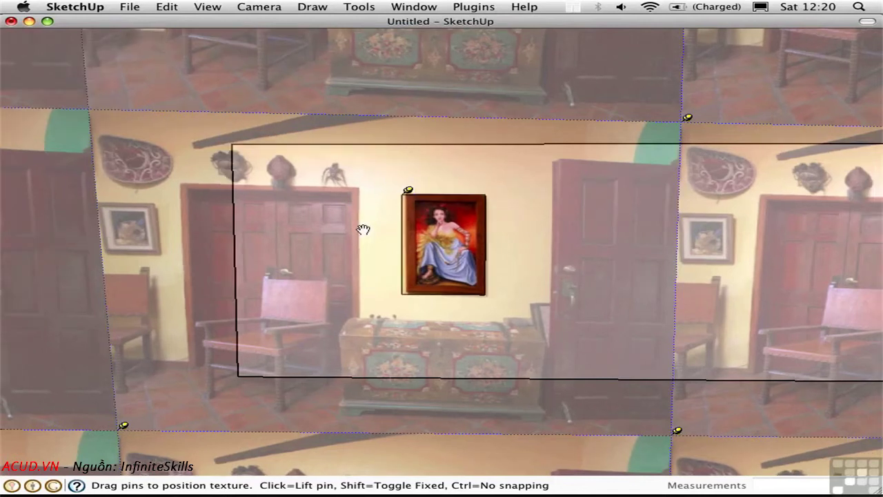
drag(123, 424, 409, 288)
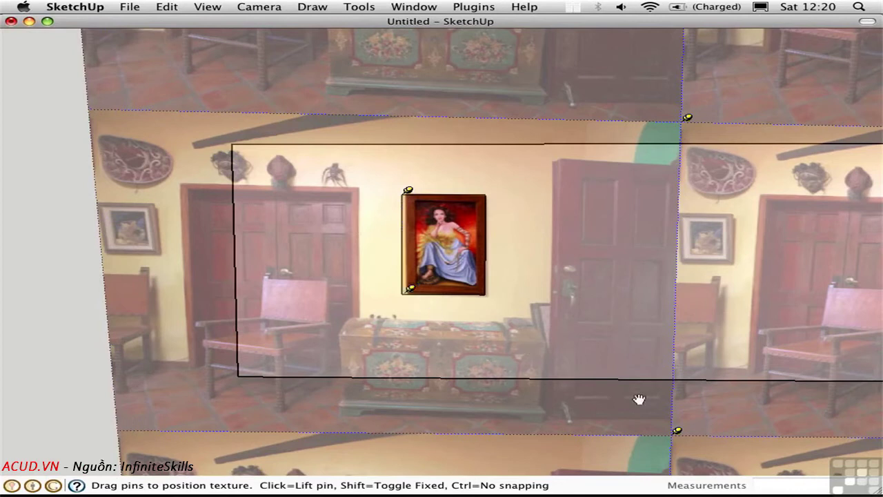
drag(677, 430, 497, 292)
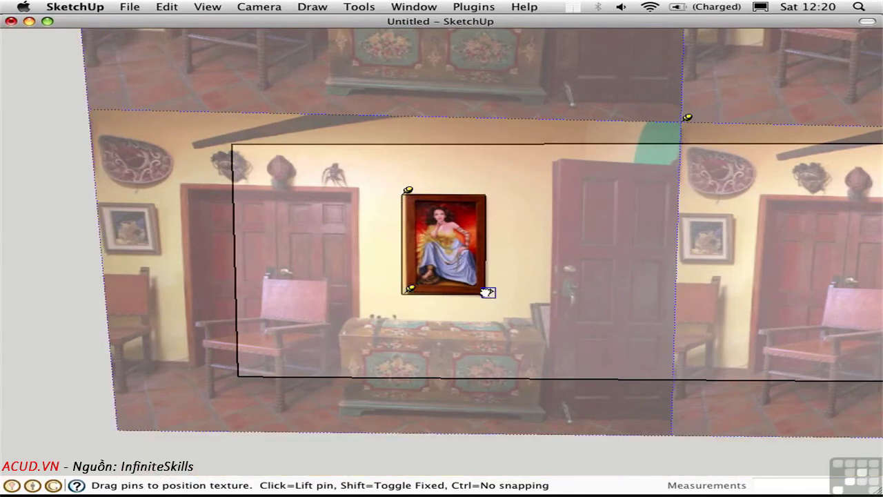
click(488, 292)
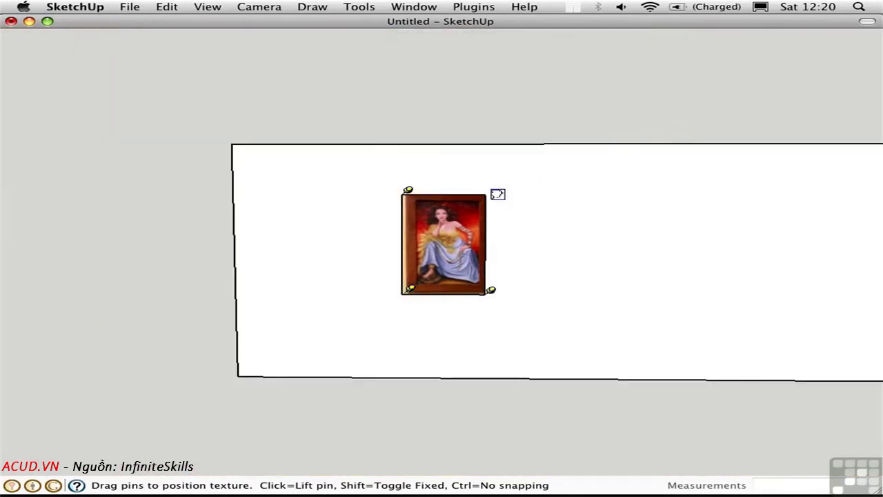
click(491, 190)
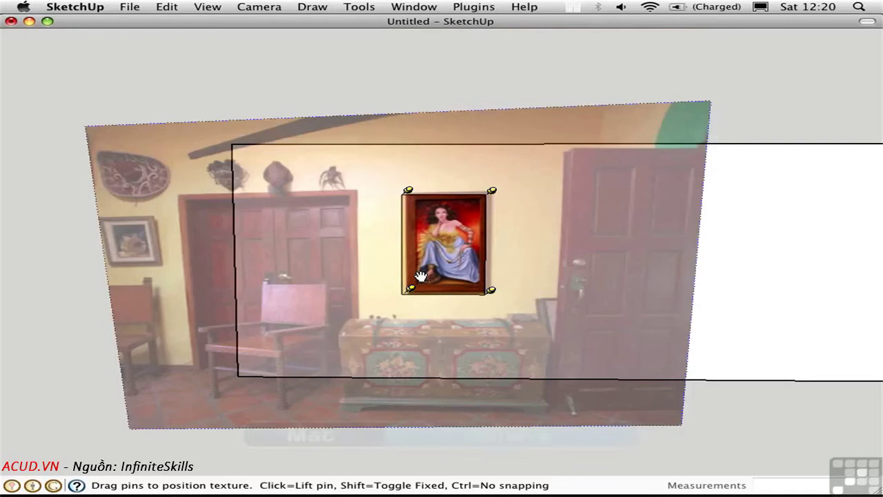
Step: In a straight-on view, roughly place the four pins near the frame corners
key(super+6)
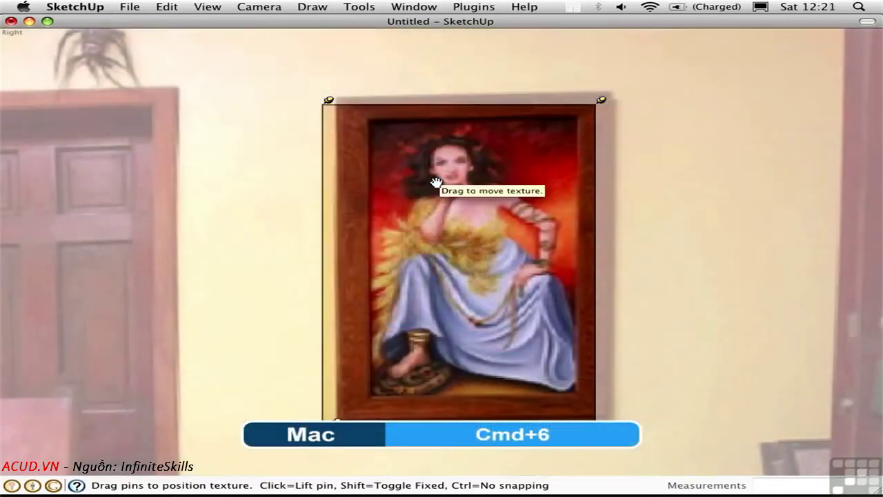
click(600, 100)
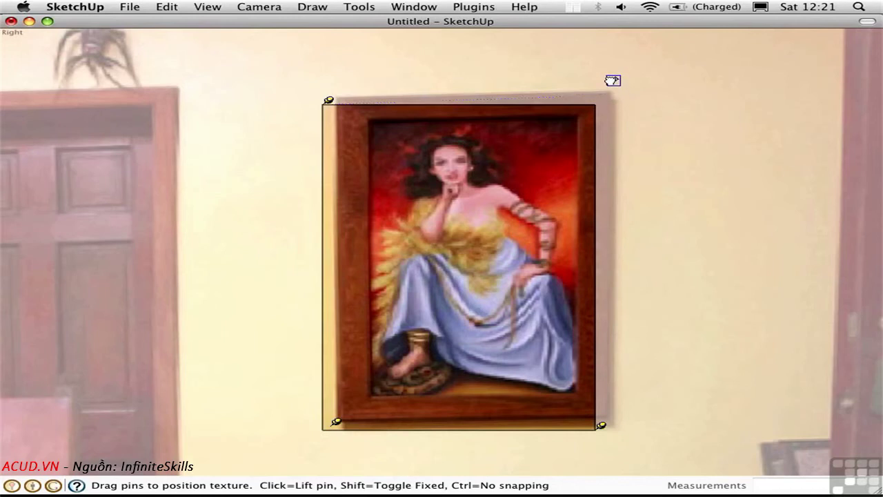
click(614, 87)
click(330, 101)
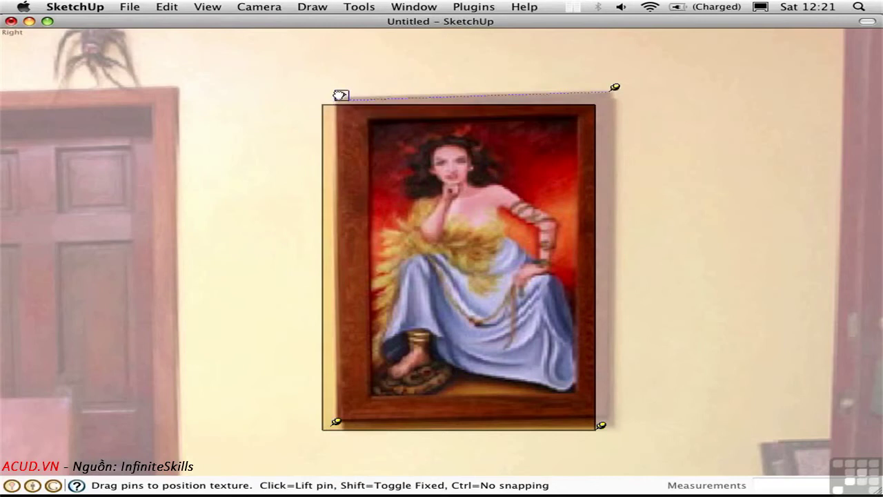
click(339, 93)
click(336, 421)
click(341, 416)
click(601, 425)
click(610, 412)
Step: Align each texture pin exactly with its frame corner
drag(340, 94, 328, 100)
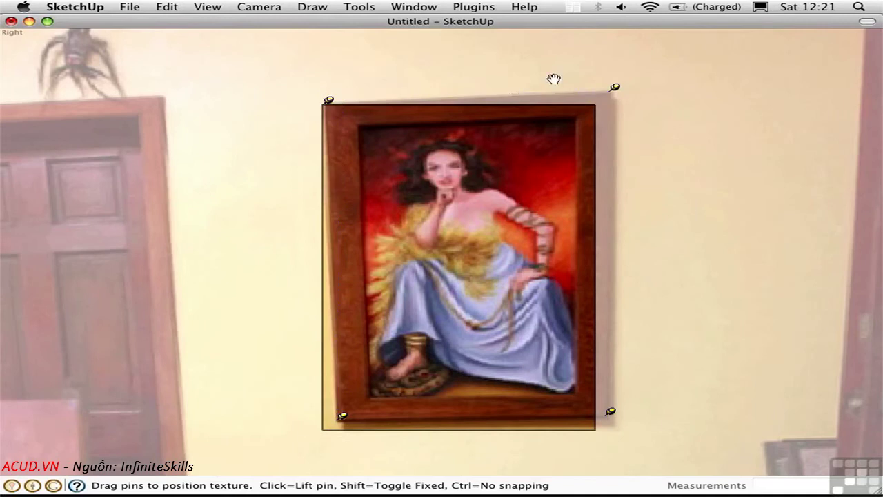
drag(615, 87, 602, 100)
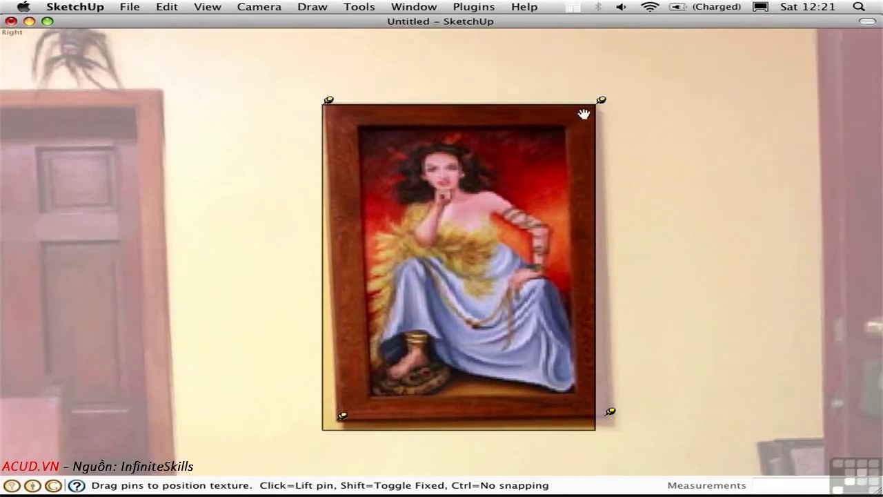
drag(341, 415, 327, 424)
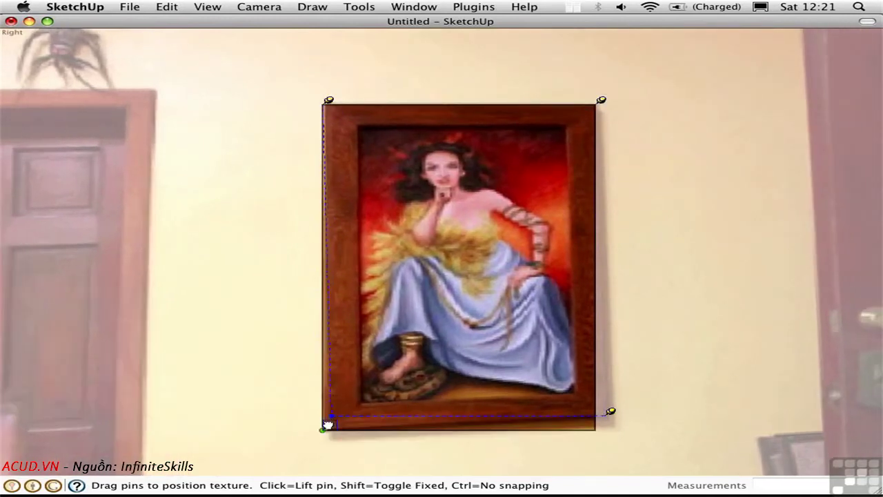
drag(612, 411, 601, 425)
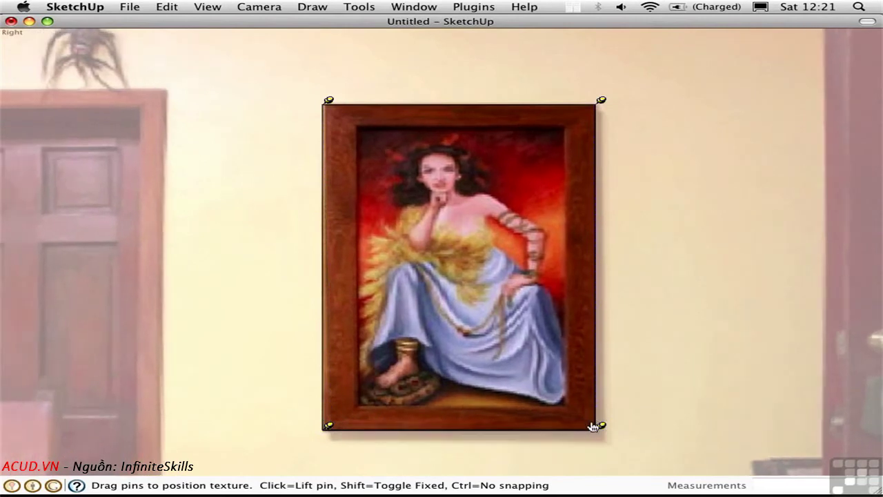
right_click(435, 228)
Step: Finish texture positioning and sample the frame border's brown colour
click(464, 231)
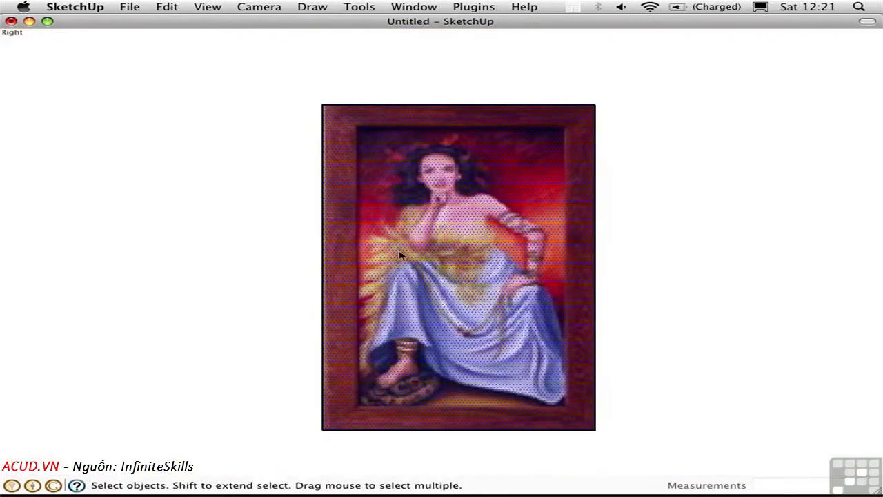
middle_drag(230, 194, 418, 187)
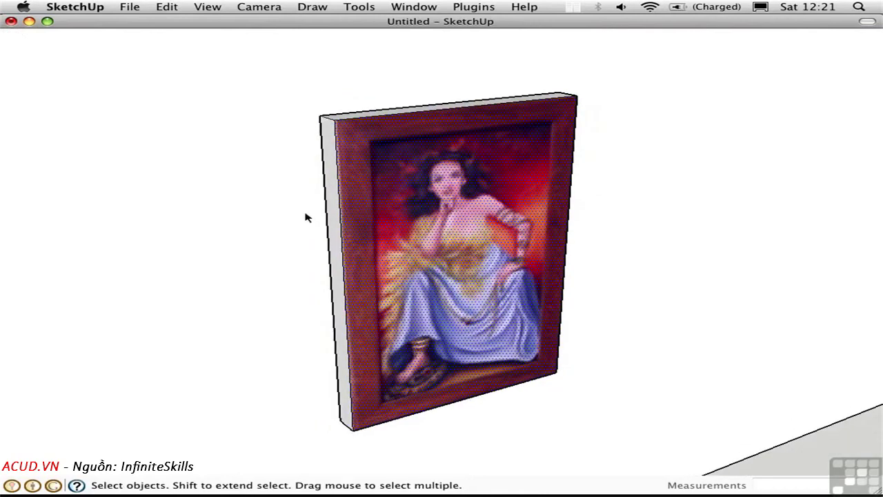
middle_drag(307, 217, 345, 209)
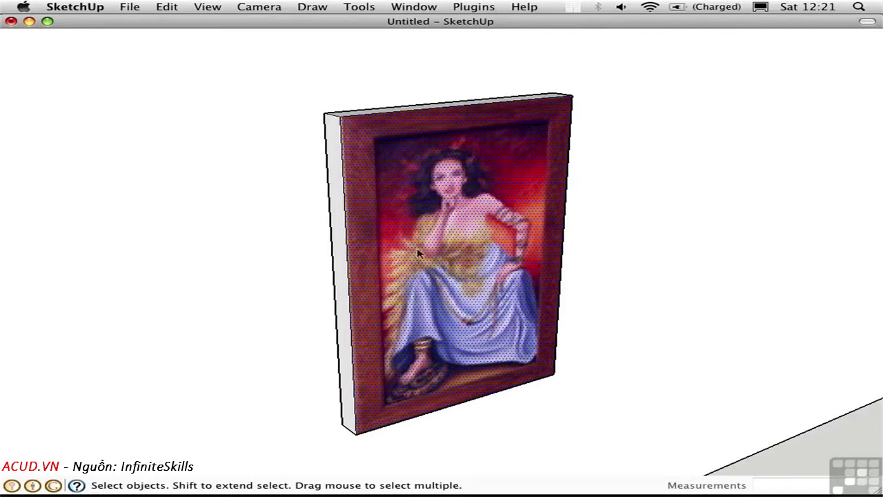
key(b)
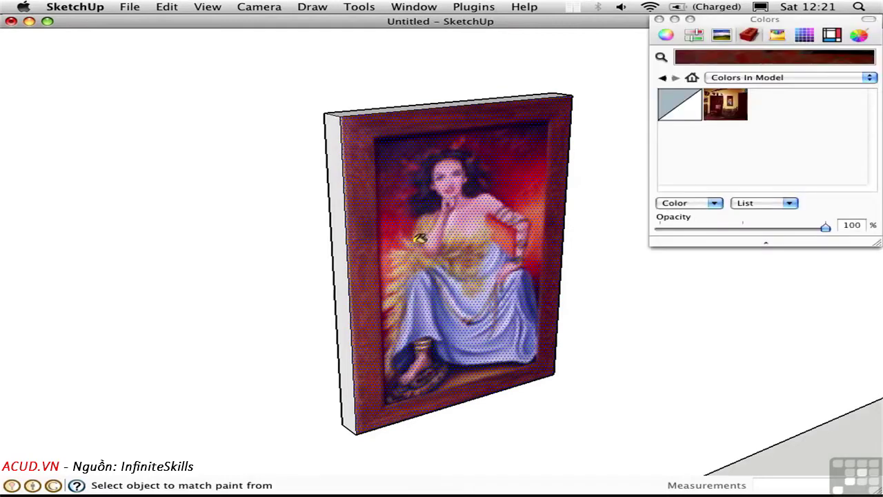
click(661, 58)
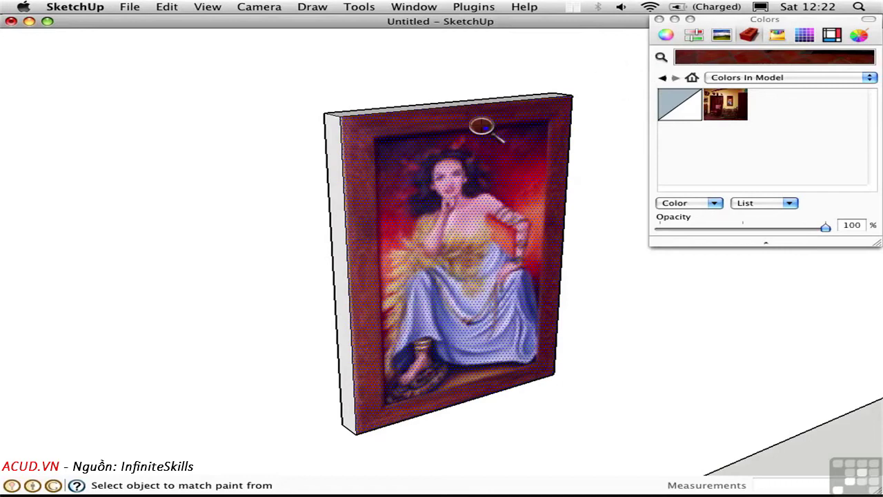
click(356, 160)
Step: Paint the frame's left, top, right and bottom side faces brown
click(337, 165)
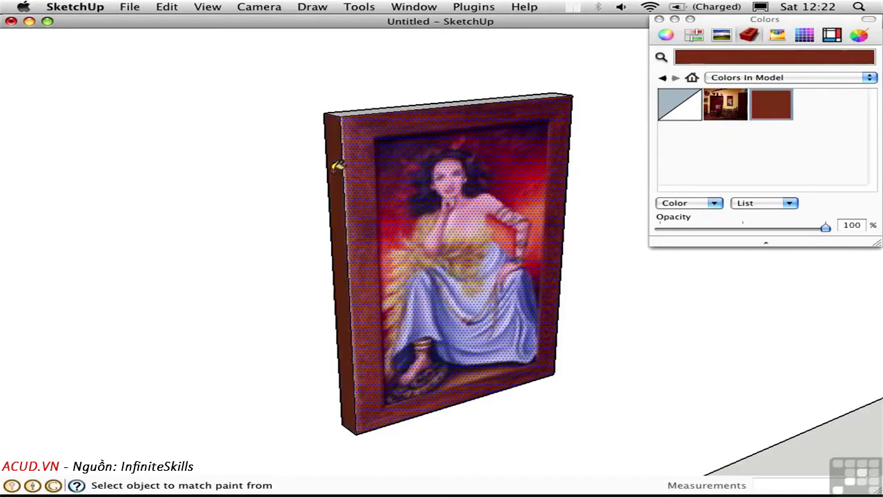
mouse_move(338, 166)
middle_down()
mouse_move(368, 195)
mouse_move(385, 169)
middle_up()
click(382, 159)
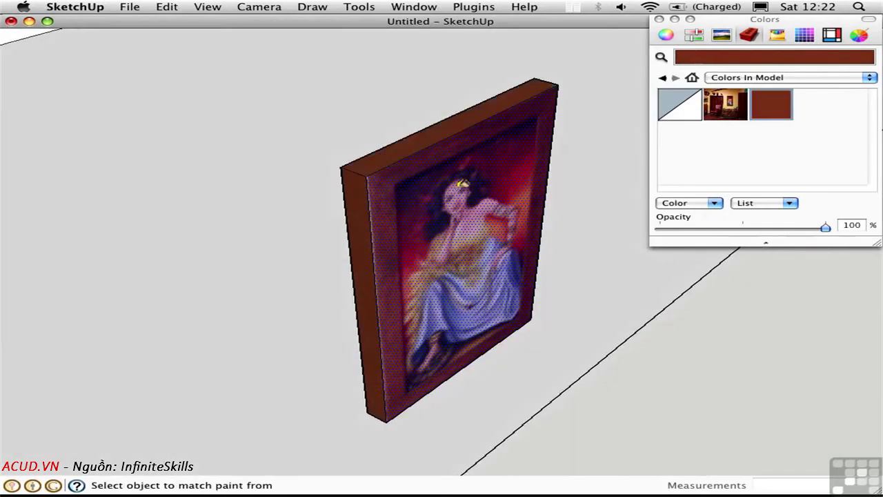
mouse_move(583, 206)
middle_down()
mouse_move(410, 191)
mouse_move(303, 144)
middle_up()
mouse_move(525, 173)
middle_down()
mouse_move(378, 158)
mouse_move(508, 158)
mouse_move(495, 152)
mouse_move(536, 234)
middle_up()
click(541, 156)
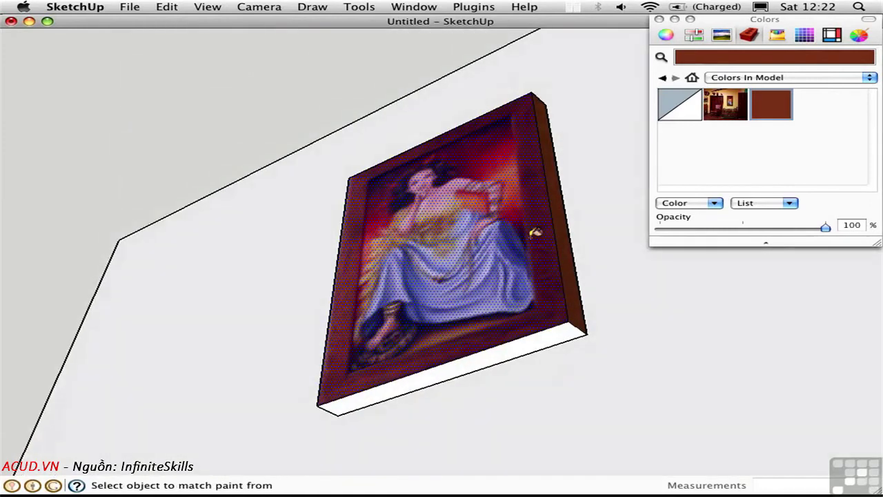
click(563, 323)
Step: Recess the picture face 1 1/2" into the frame and zoom out to show the wall
middle_drag(454, 180, 448, 148)
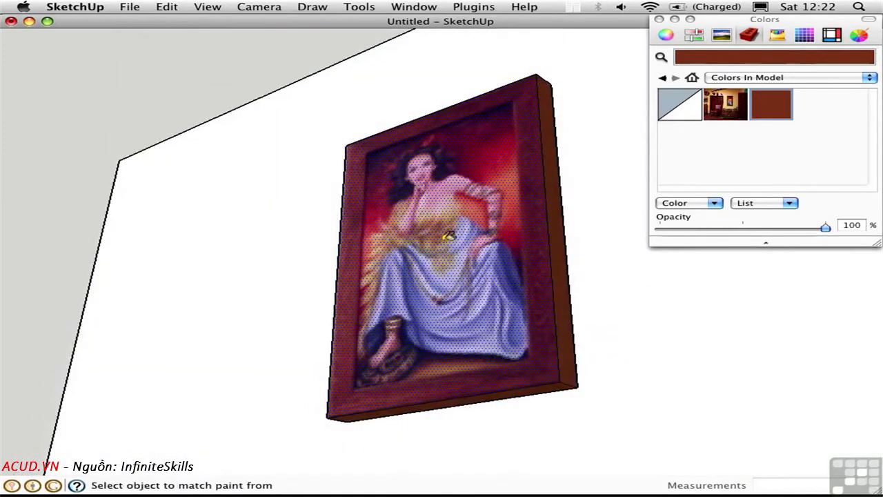
key(p)
drag(481, 272, 491, 276)
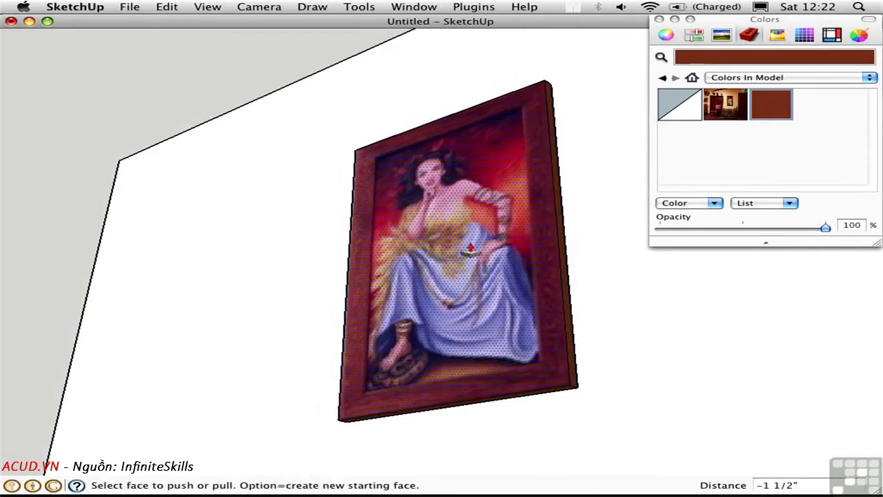
key(space)
middle_drag(230, 136, 589, 320)
scroll(469, 257, down, 6)
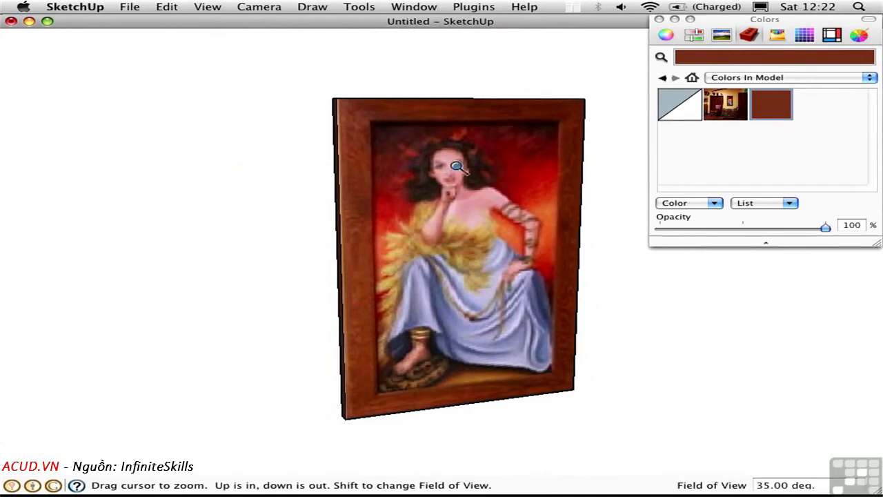
middle_drag(468, 269, 468, 279)
scroll(528, 345, down, 1)
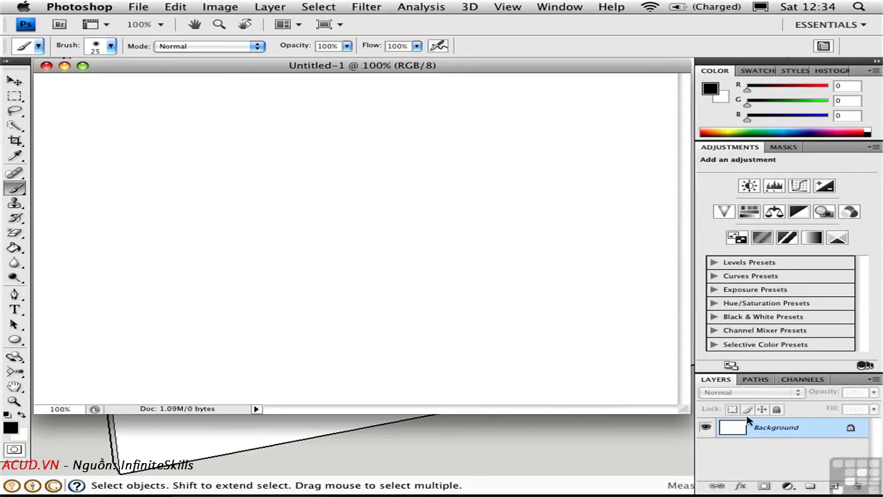
Step: Add a Pattern fill layer and load the Texture Fill 2 pattern set
click(788, 486)
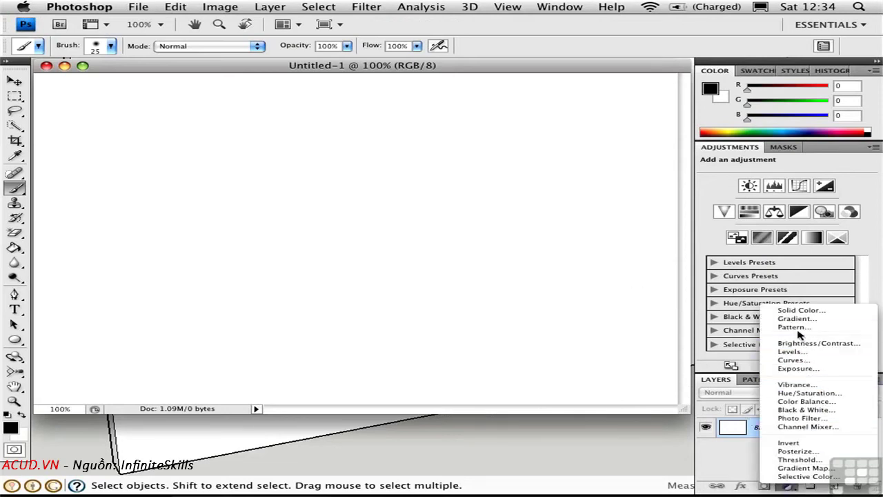
click(795, 327)
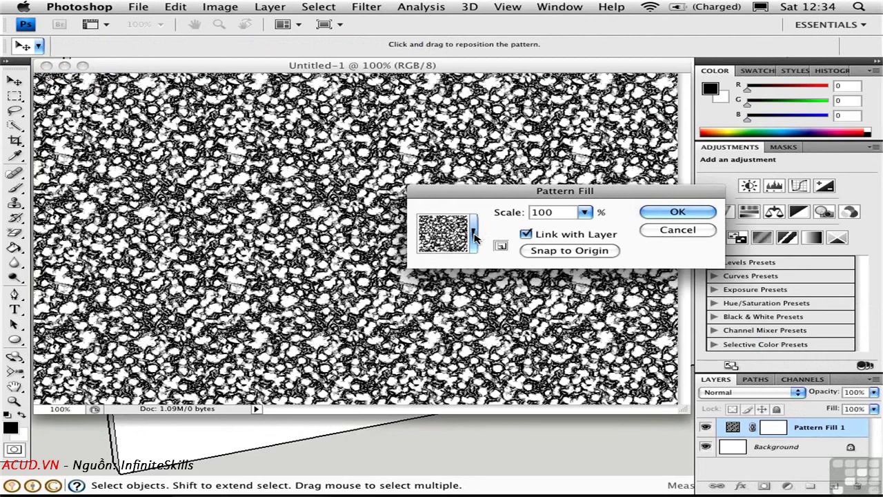
click(474, 237)
click(543, 265)
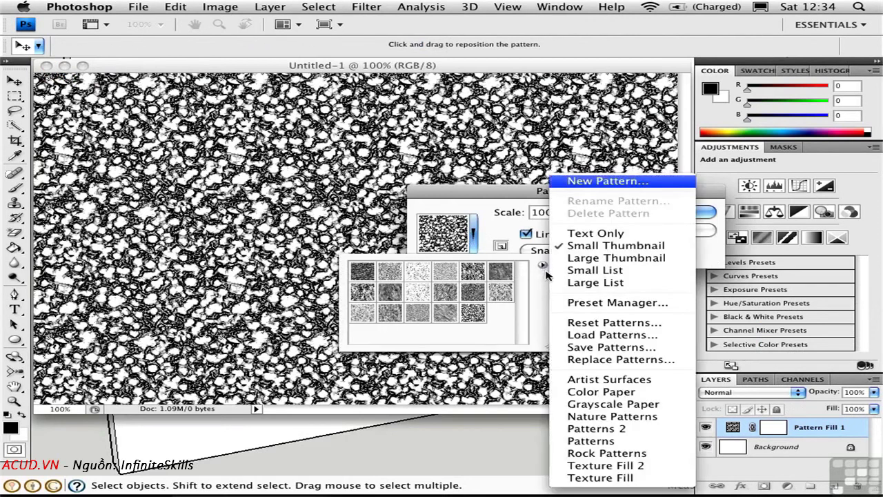
click(607, 467)
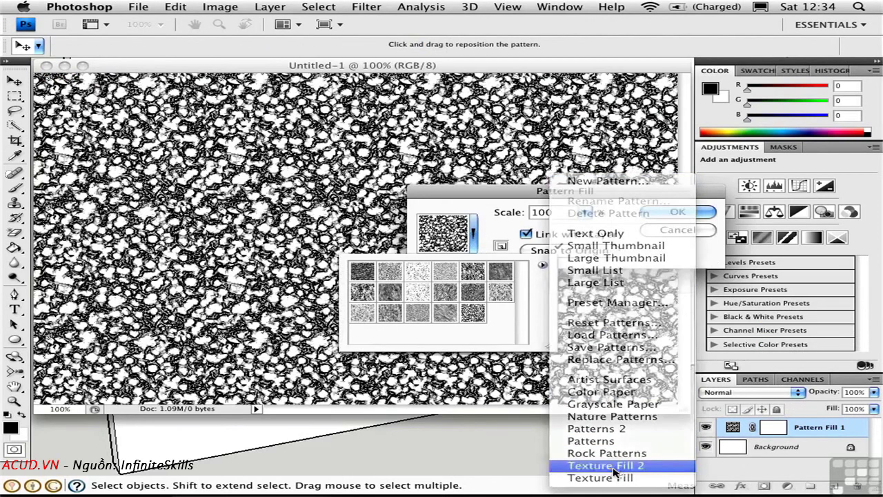
click(525, 160)
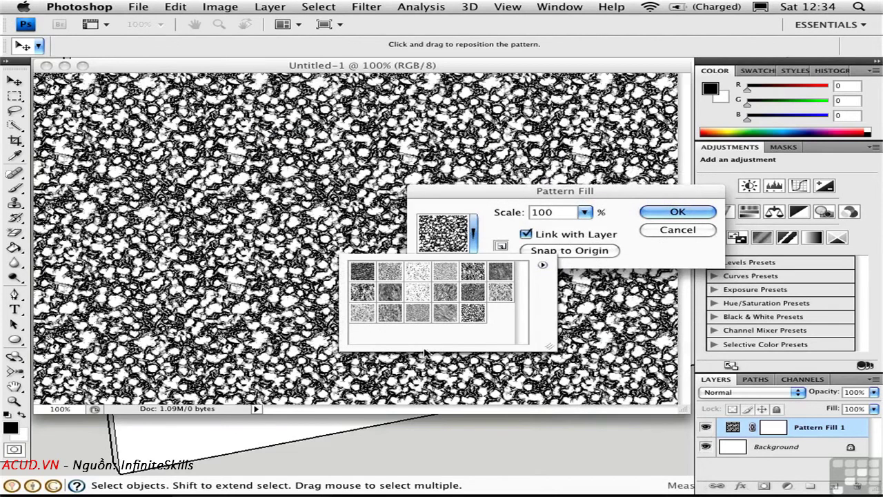
Step: Choose the streaky woven grey pattern swatch
click(445, 292)
click(417, 295)
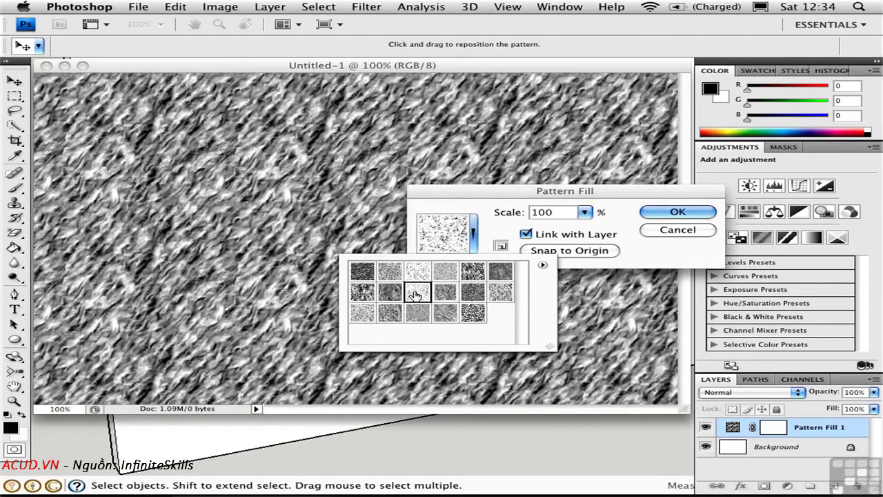
click(417, 313)
click(443, 322)
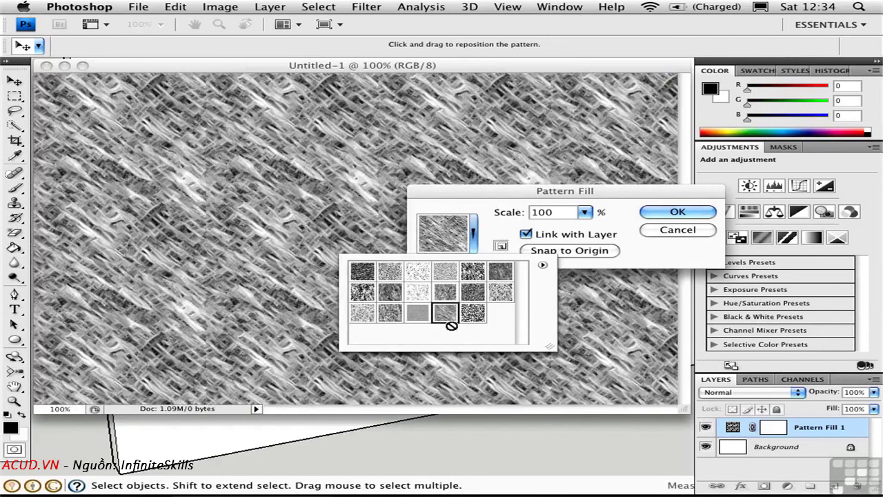
click(642, 258)
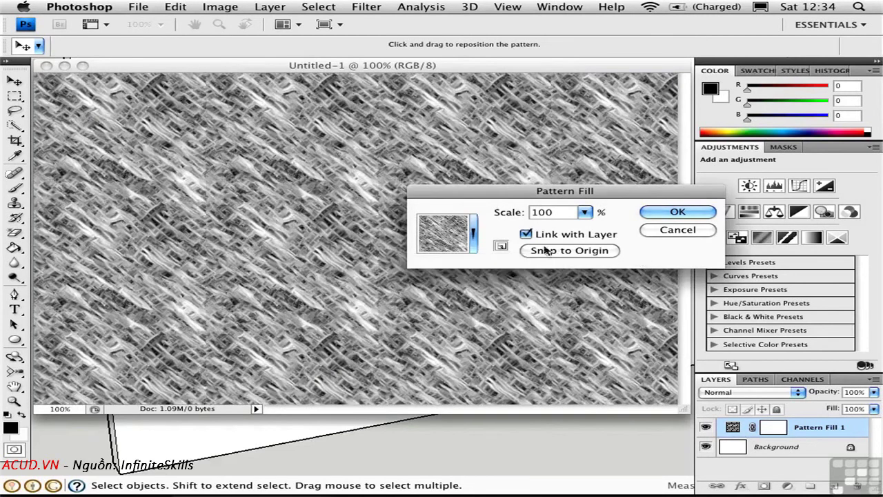
Step: Set the pattern scale to 50%
click(585, 212)
drag(592, 228, 584, 212)
click(555, 221)
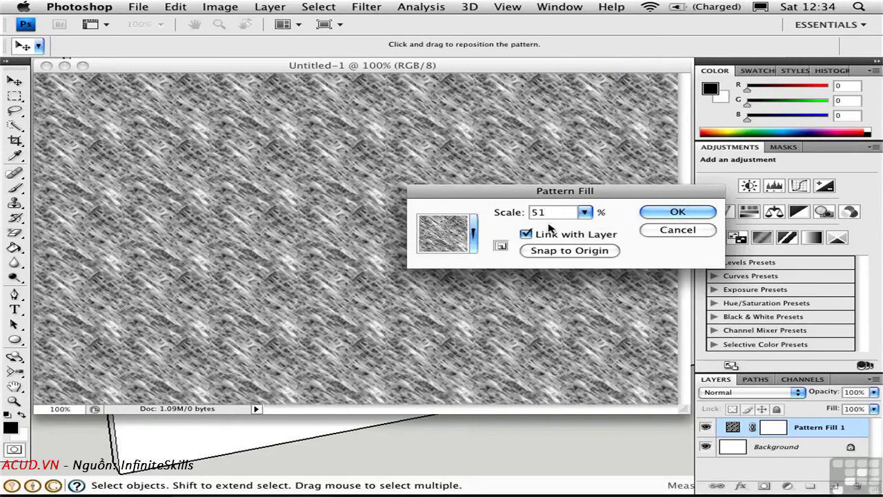
key(BackSpace)
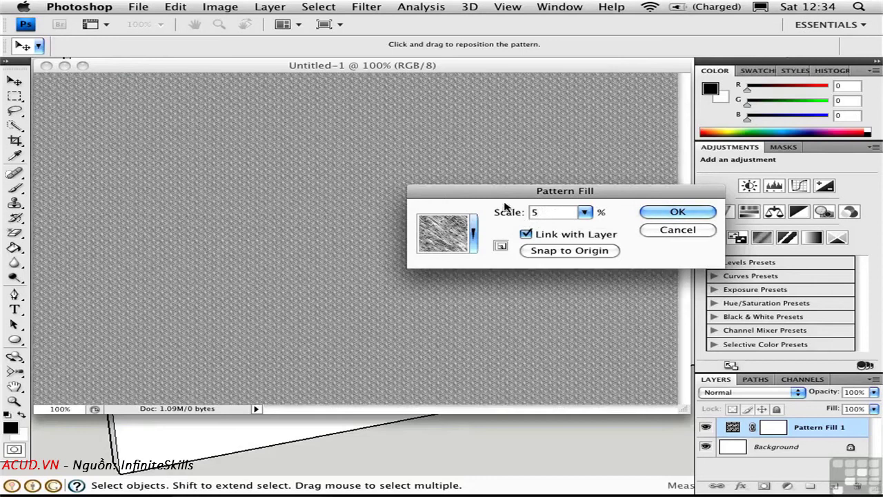
text(0)
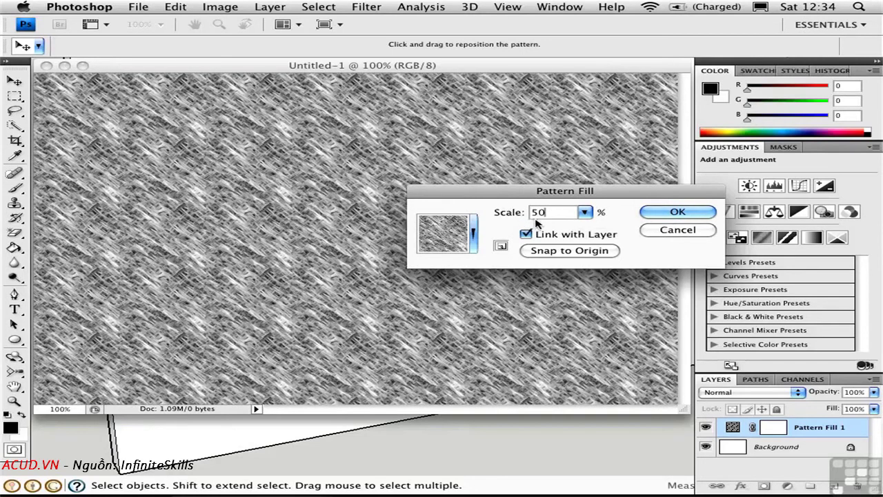
Step: Confirm the pattern fill and flatten the weave image to a single Background layer
click(657, 212)
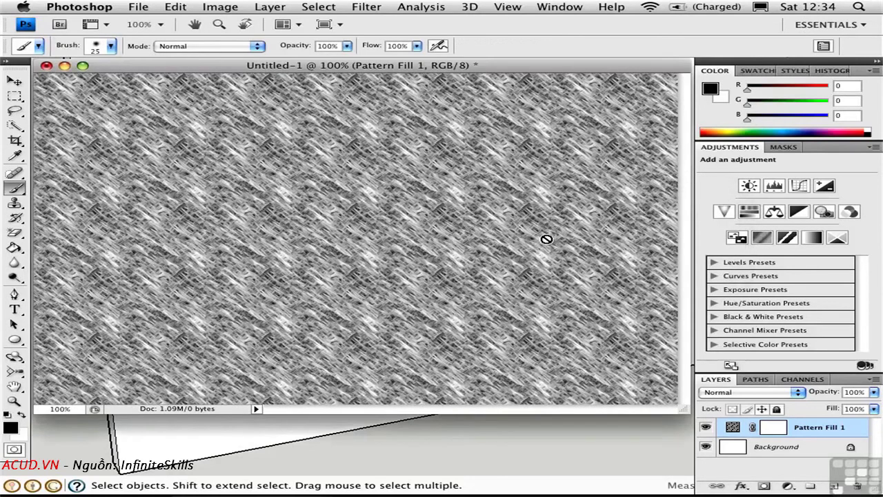
click(874, 381)
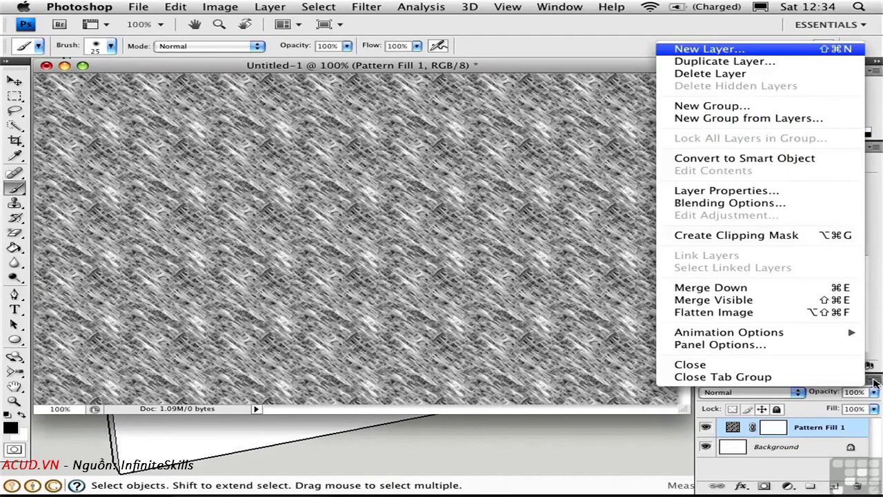
click(779, 313)
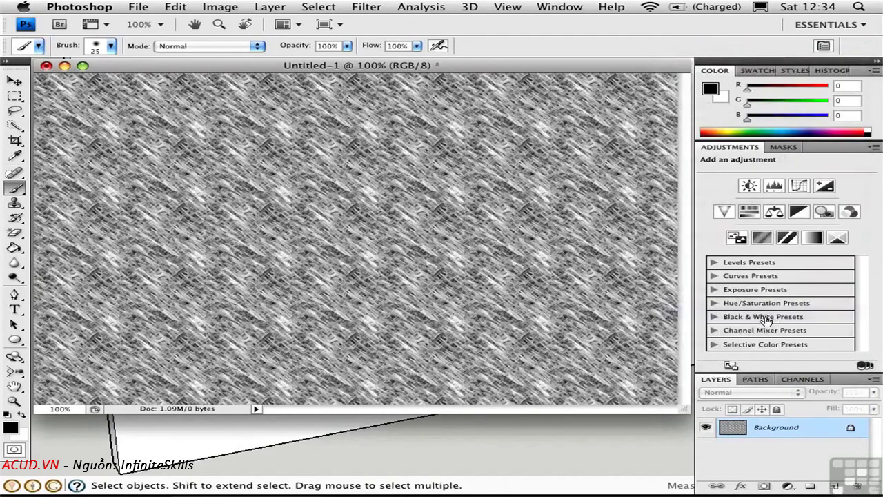
Step: Save the flattened image as JPEG Weave.jpg, replacing the existing file
key(super+shift+s)
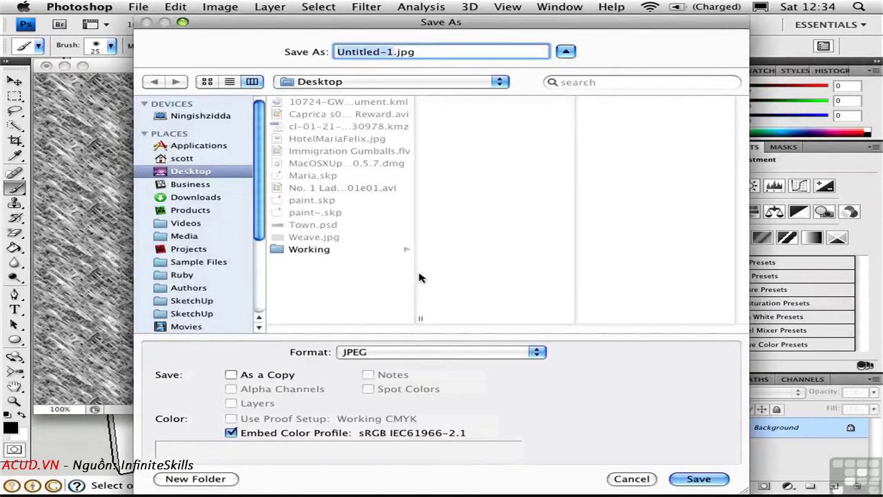
click(312, 236)
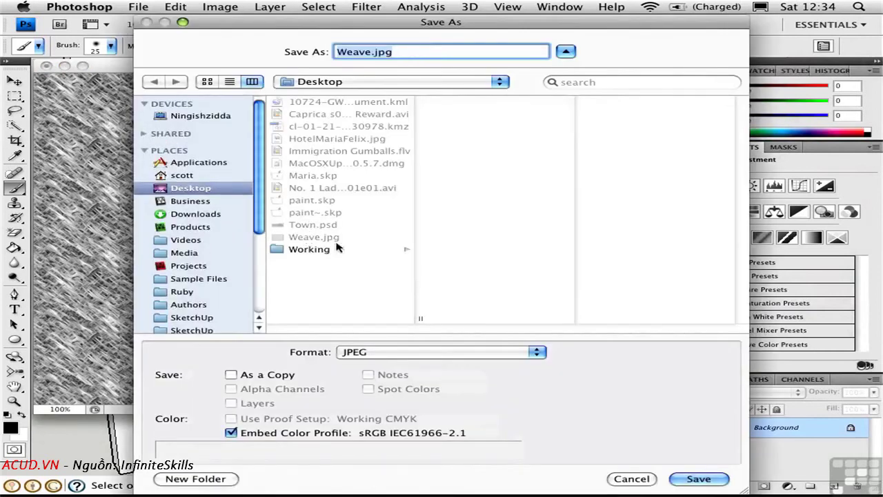
click(695, 478)
click(563, 107)
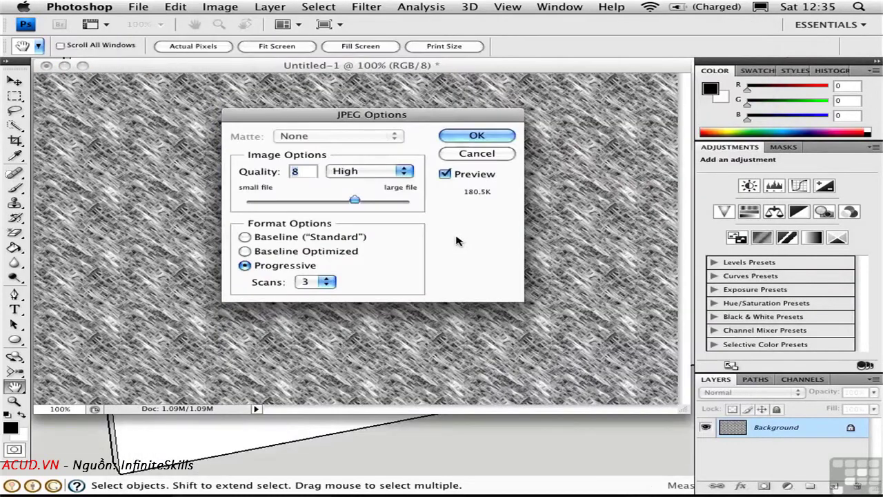
click(464, 135)
Step: Create a 3'-wide Weave texture from Weave.jpg and paint the wall behind the painting
key(super+Tab)
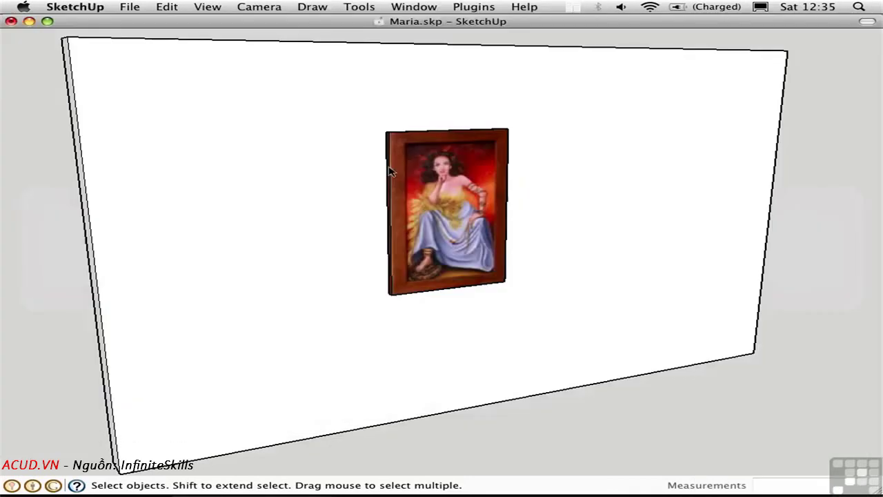
key(b)
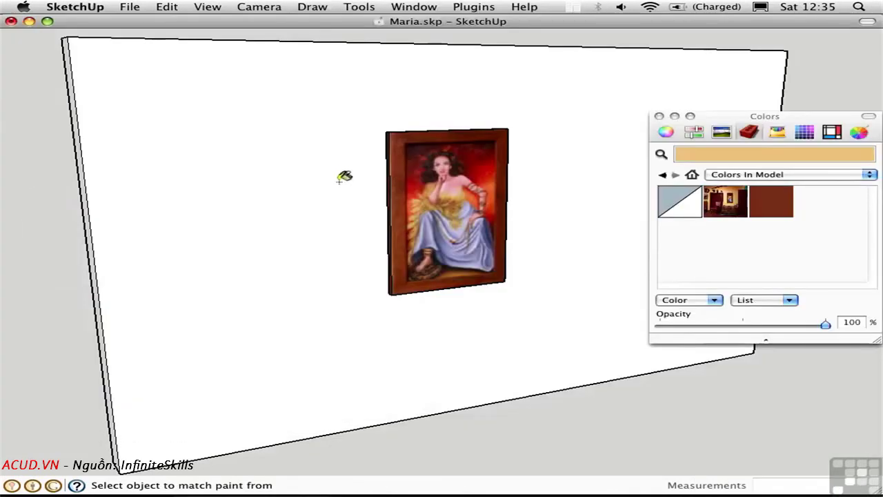
click(694, 300)
click(690, 343)
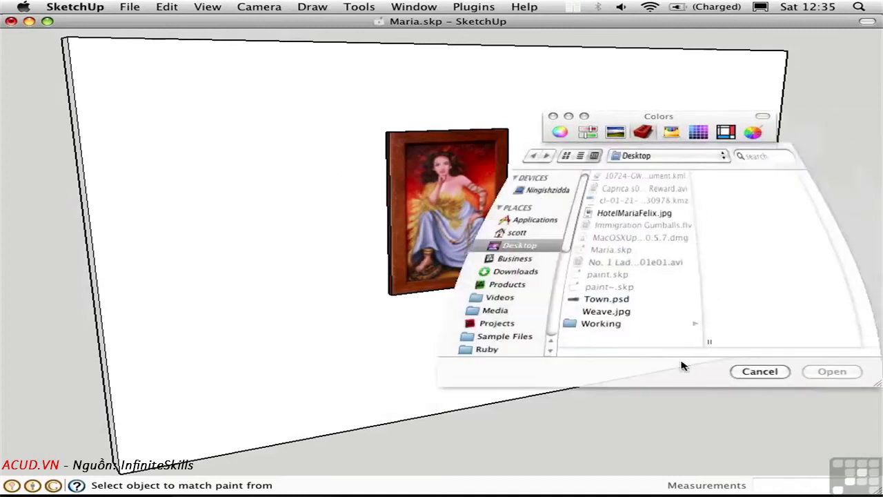
click(602, 312)
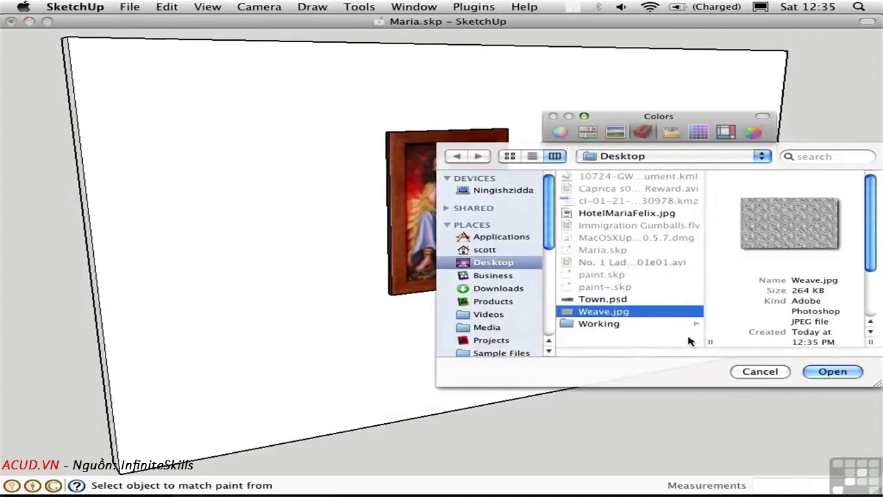
click(831, 371)
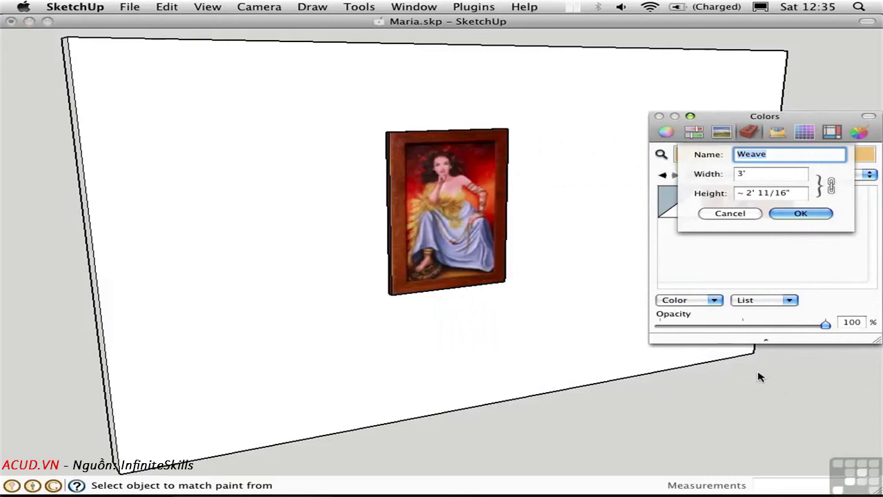
click(801, 213)
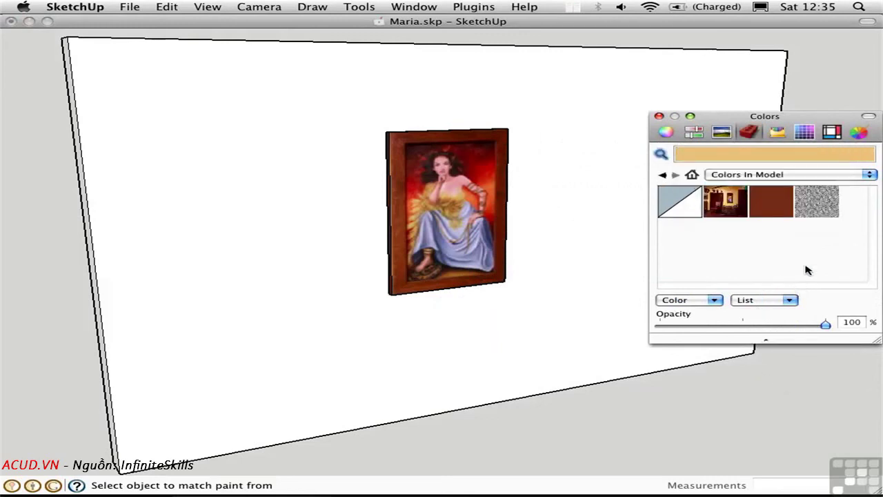
click(819, 216)
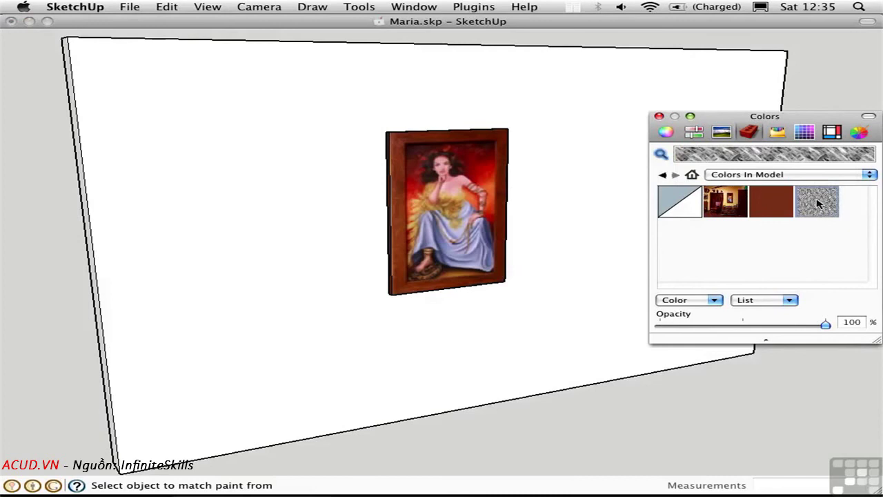
click(572, 180)
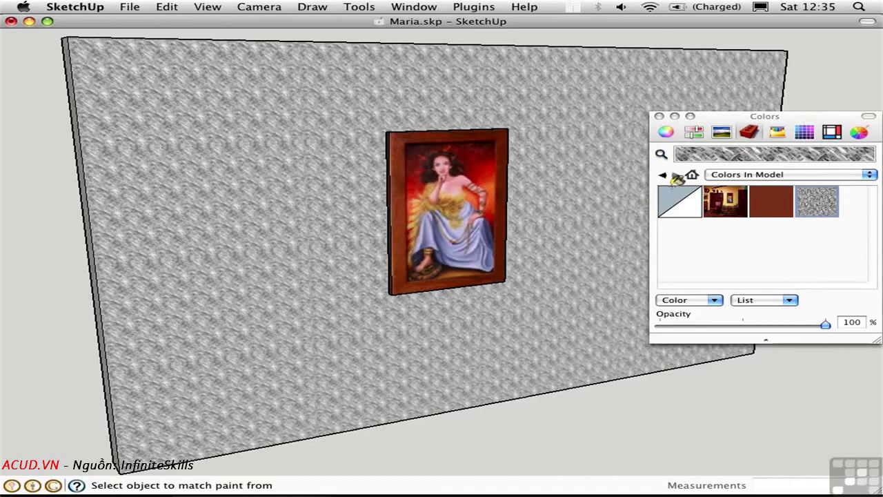
click(778, 133)
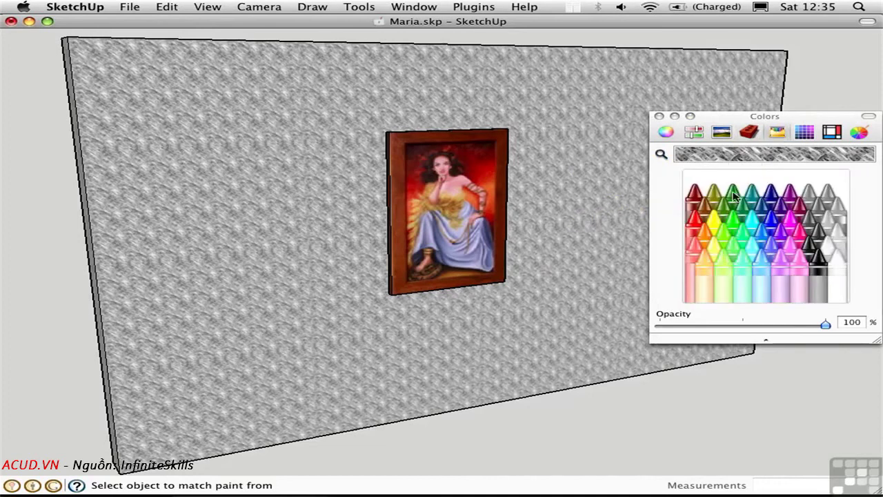
click(733, 222)
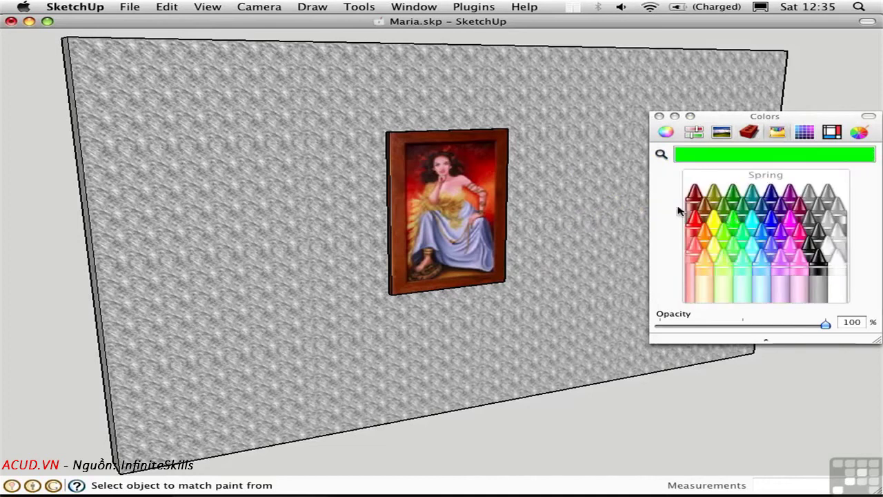
click(572, 181)
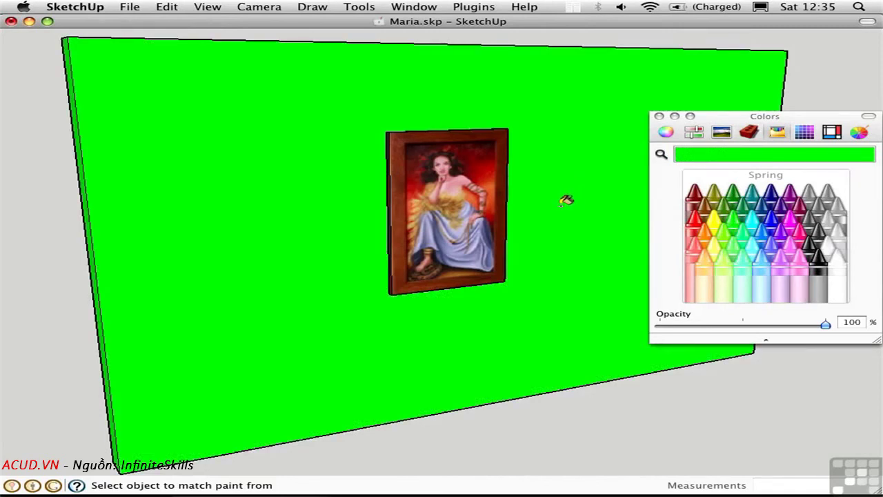
key(super+z)
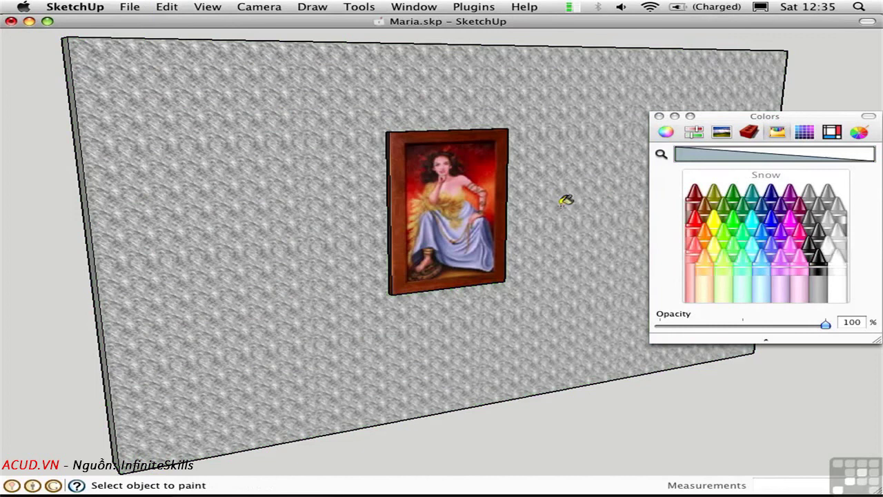
click(750, 132)
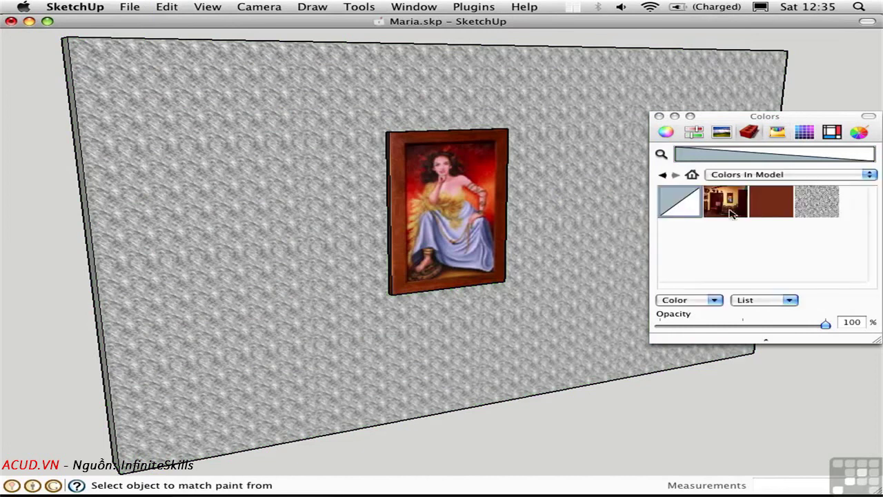
Step: Tint the Weave material tan on the Color Wheel, after trying pinkish-red, mauve and lavender
double_click(820, 209)
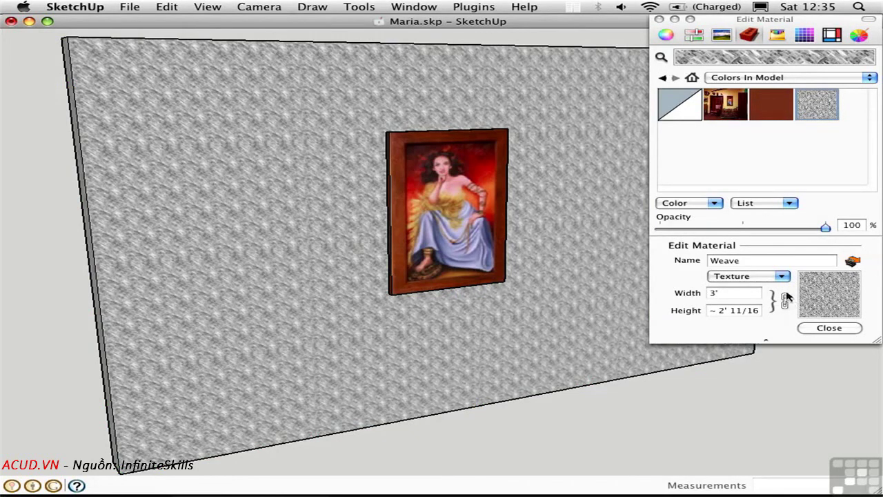
click(666, 36)
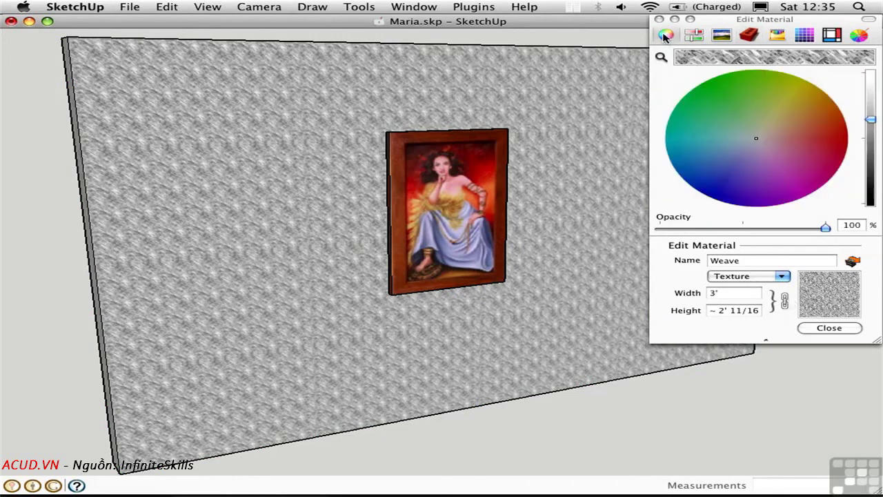
click(775, 135)
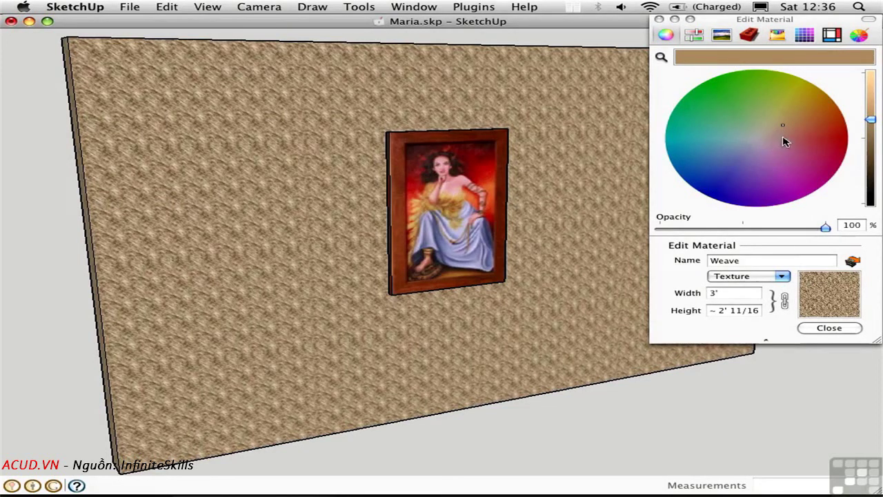
click(783, 138)
click(770, 151)
click(752, 151)
click(778, 129)
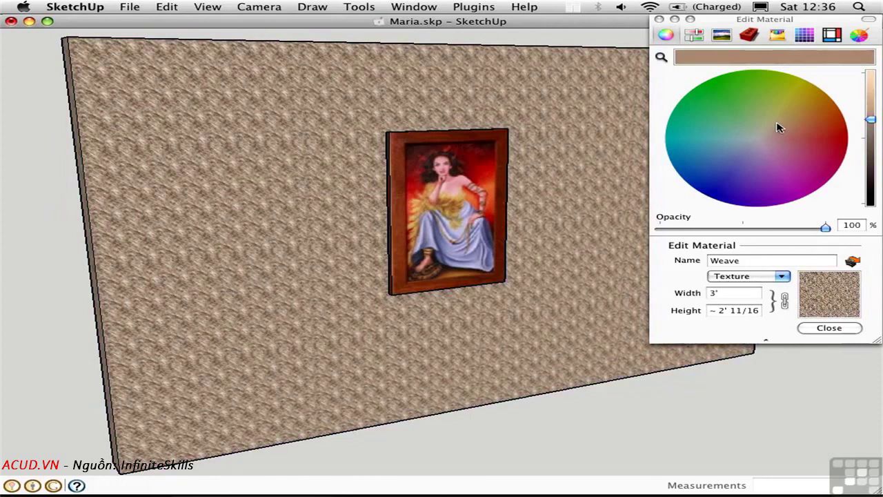